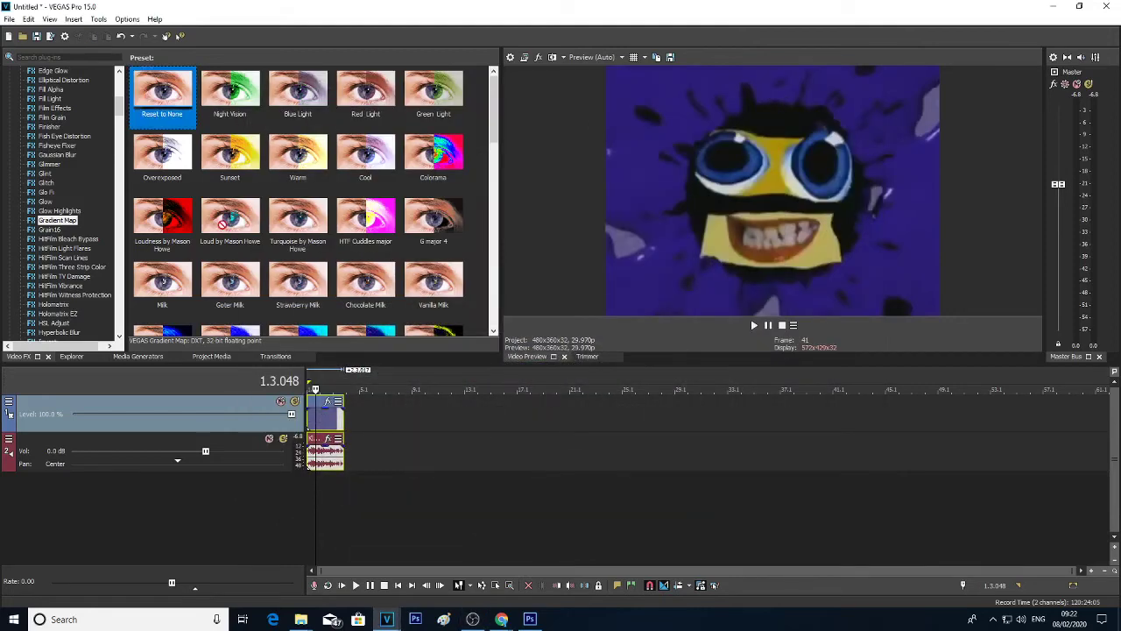
# Step: Add Gradient Map to the logo event and try the Colorama preset, checking its colour stops
pyautogui.moveTo(222, 224); pyautogui.dragTo(325, 421)
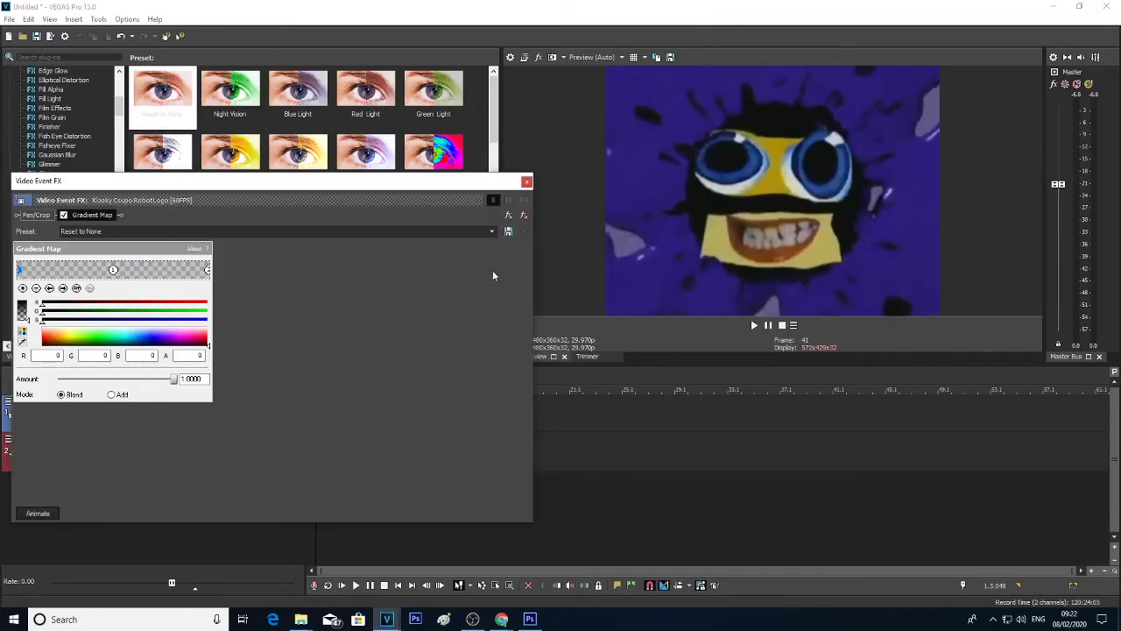
pyautogui.click(491, 231)
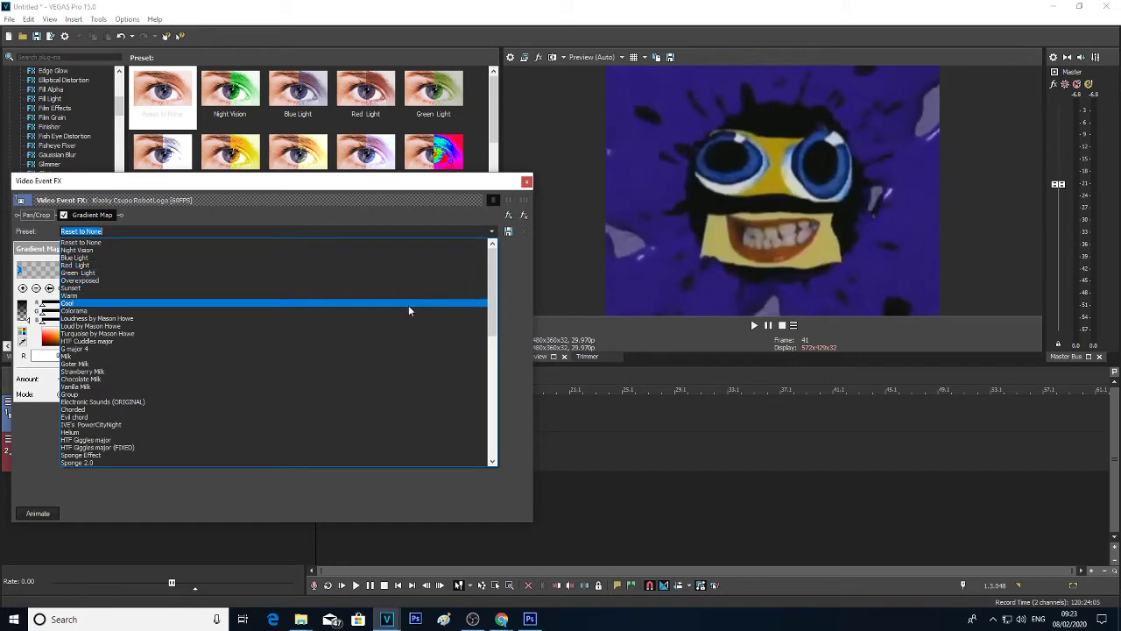
pyautogui.click(385, 311)
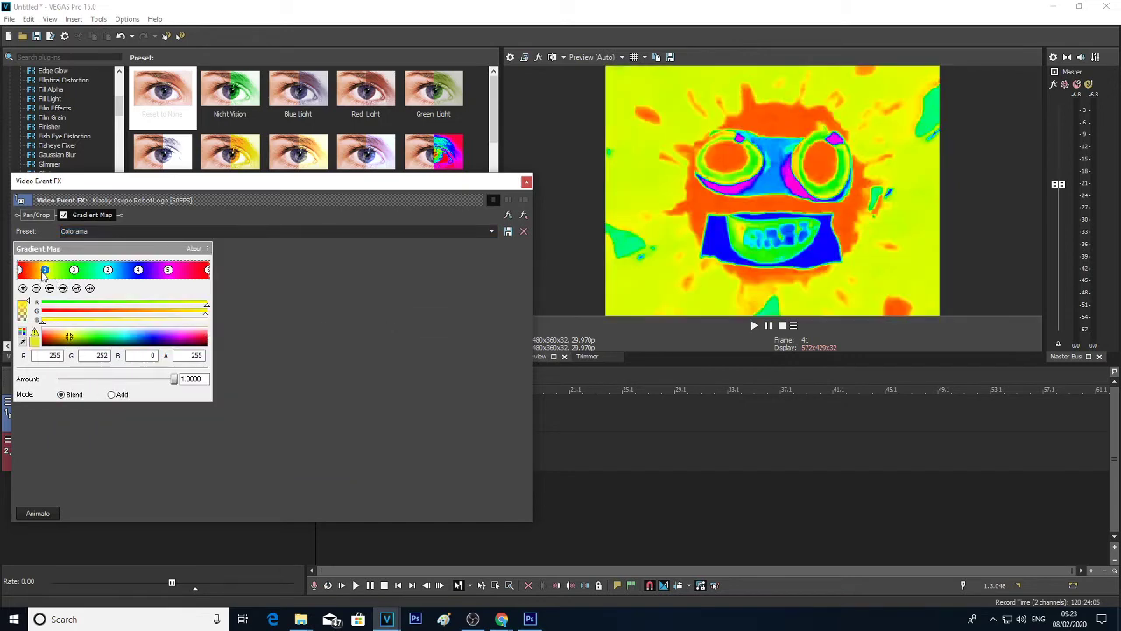
pyautogui.click(73, 271)
pyautogui.click(107, 270)
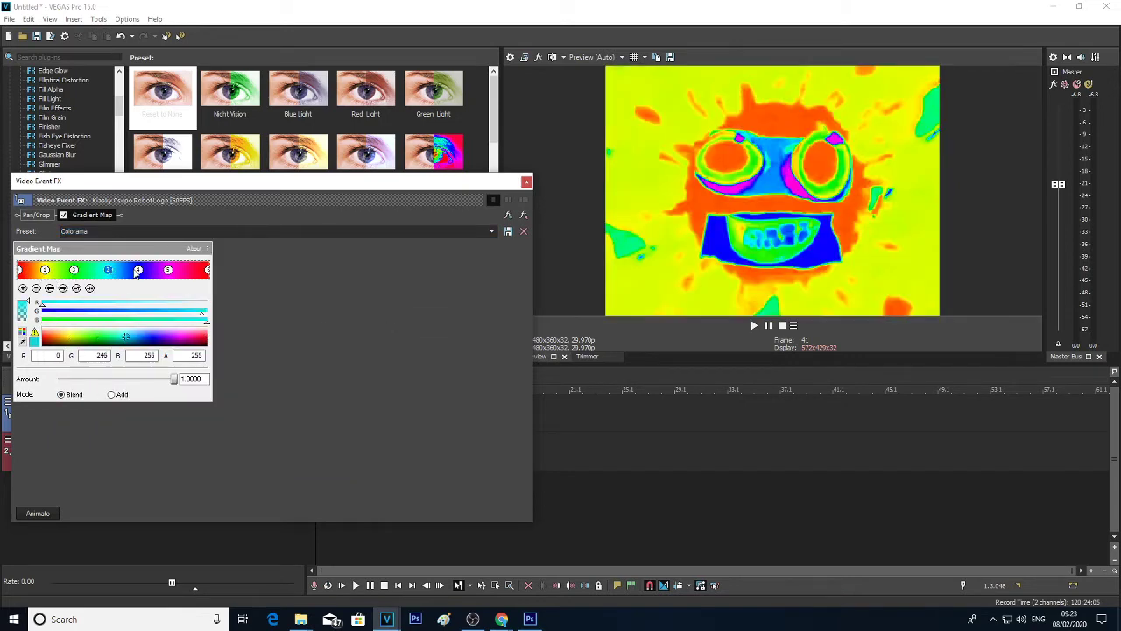
pyautogui.click(168, 270)
pyautogui.click(208, 270)
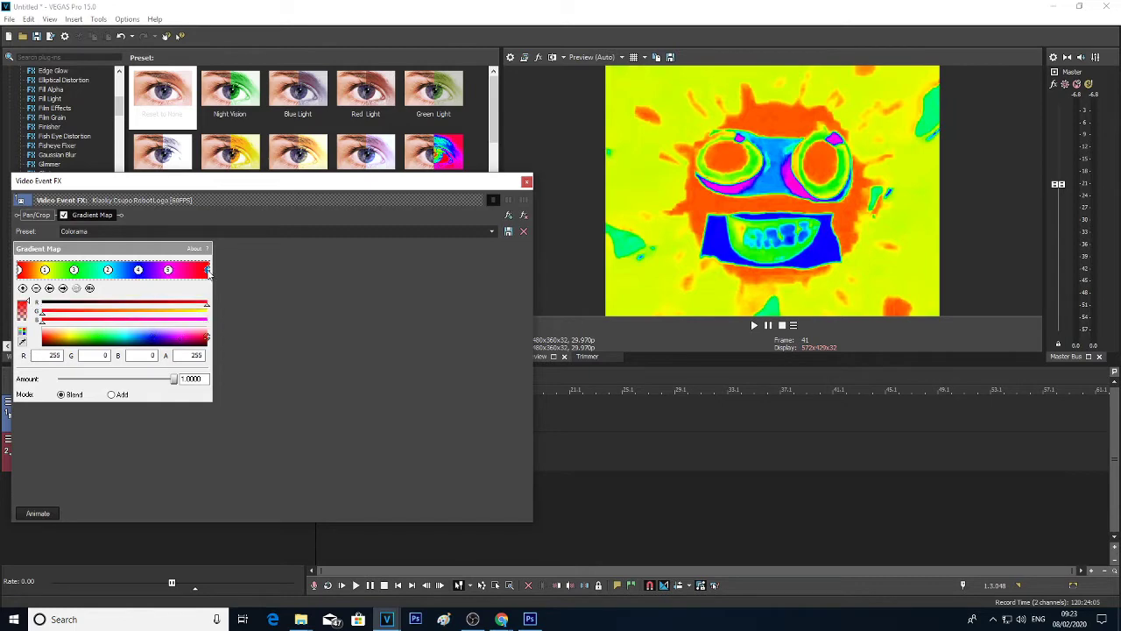
# Step: Try the Loudness and Loud by Mason Howe gradient presets
pyautogui.click(492, 231)
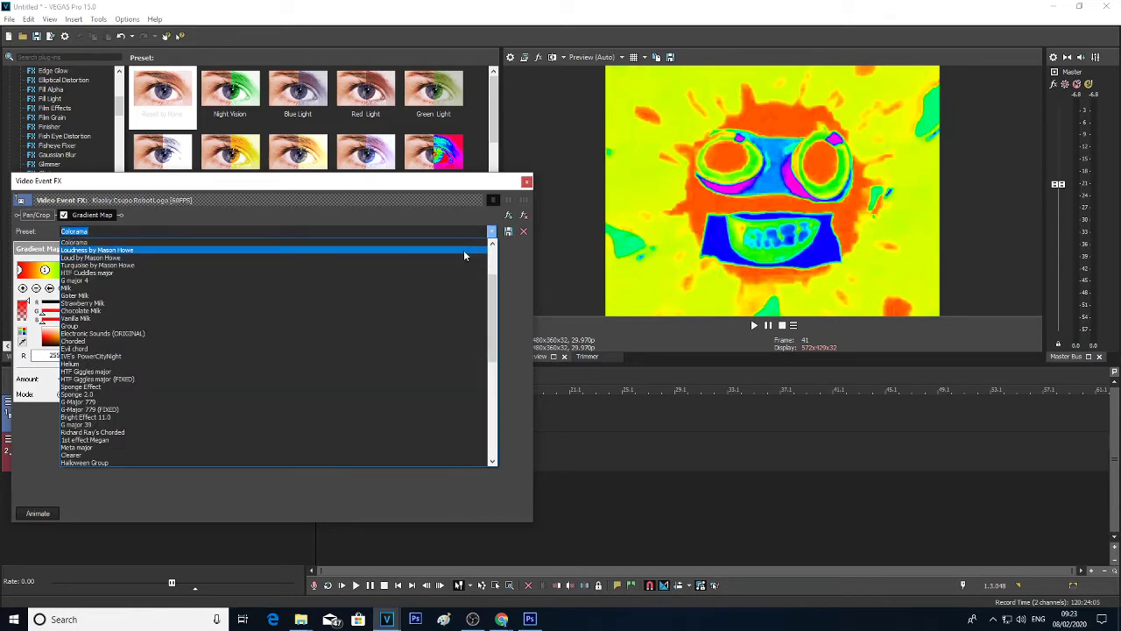
pyautogui.click(462, 250)
pyautogui.click(113, 270)
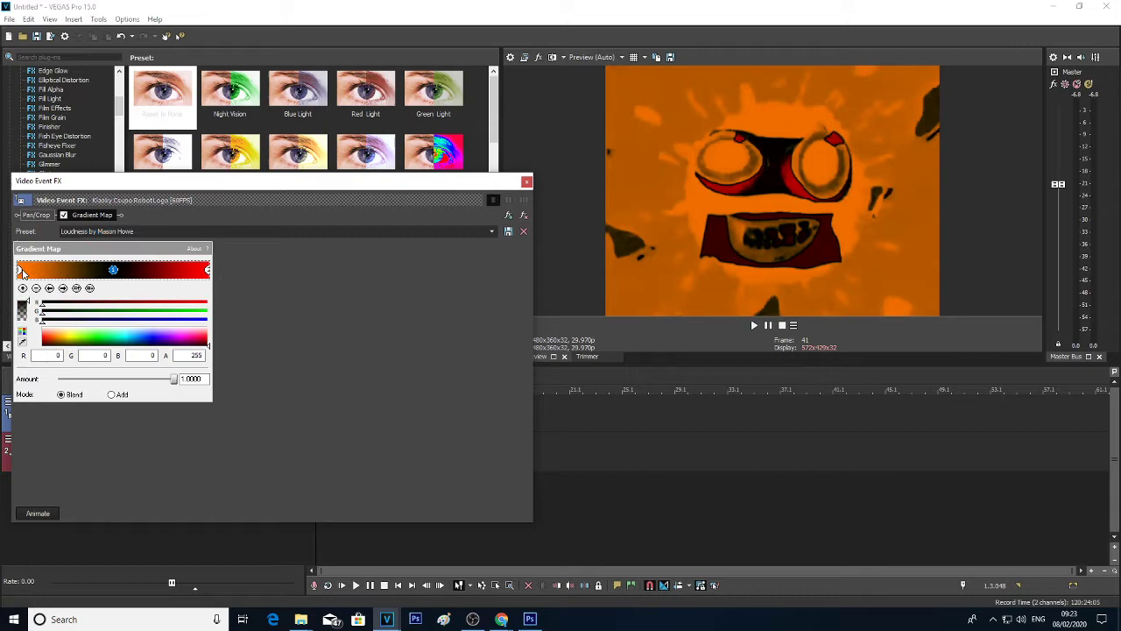
pyautogui.click(21, 270)
pyautogui.click(492, 231)
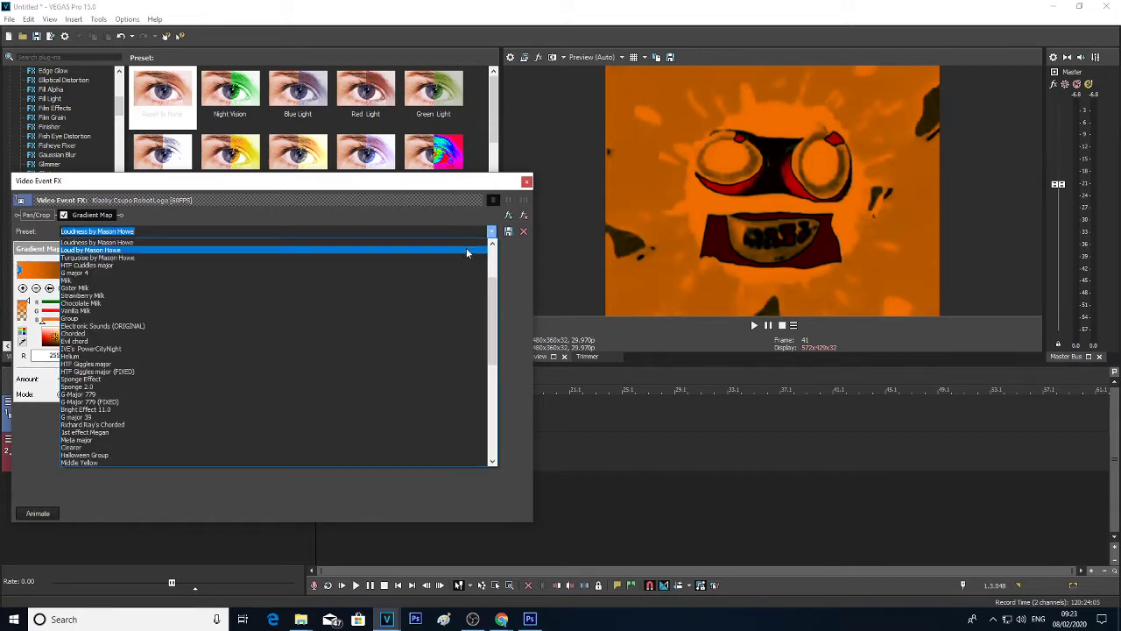
pyautogui.click(467, 249)
# Step: Switch to the Turquoise by Mason Howe preset and check its left colour stop
pyautogui.click(492, 231)
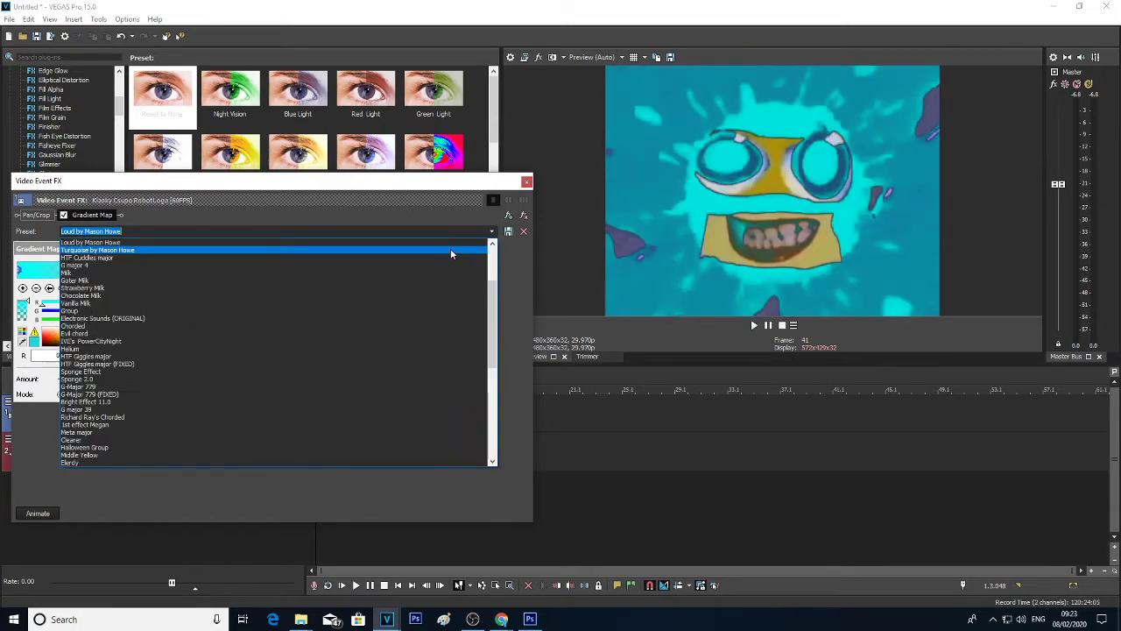
pyautogui.click(446, 247)
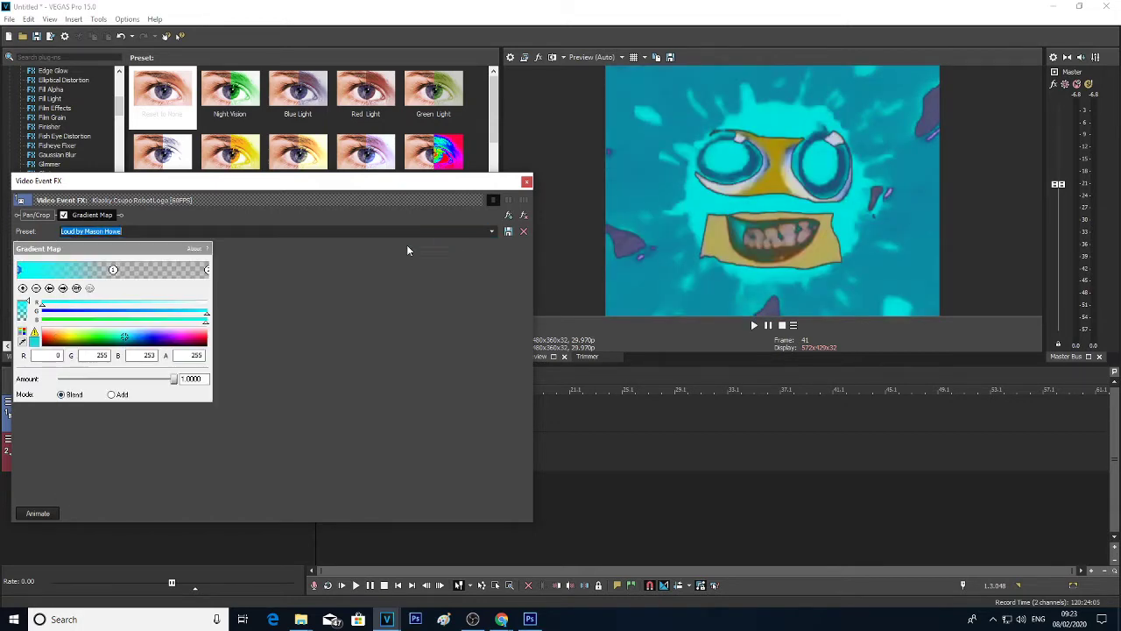
pyautogui.click(492, 232)
pyautogui.click(464, 247)
pyautogui.press('Down')
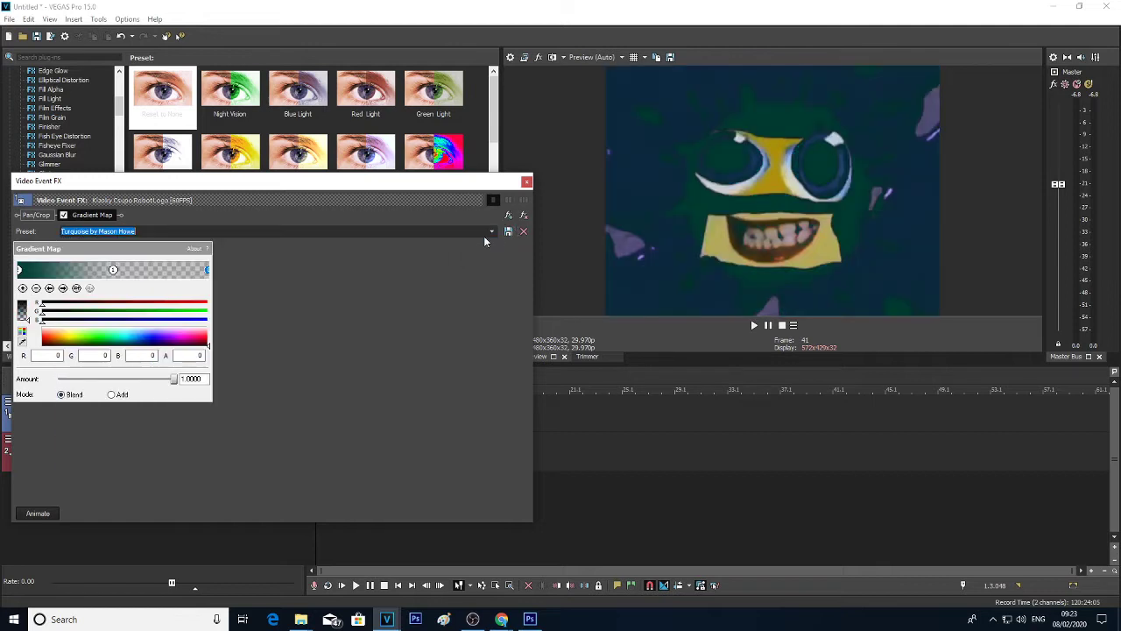
pyautogui.click(22, 271)
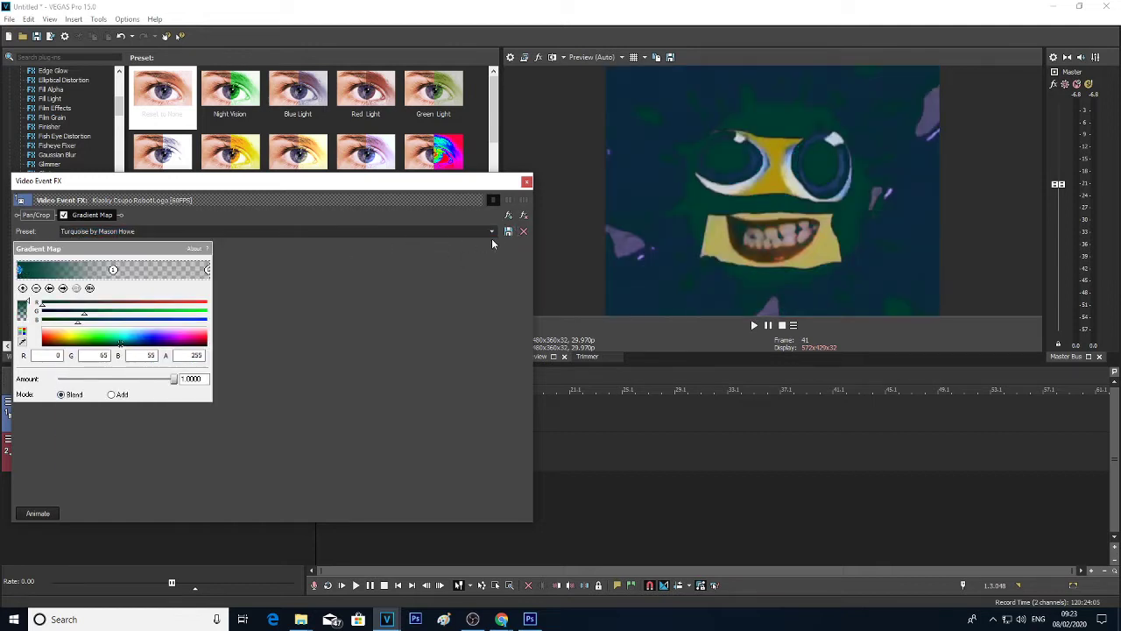
# Step: Try the HTF Cuddles major and G major 4 presets, checking their colour stops
pyautogui.click(492, 232)
pyautogui.click(456, 248)
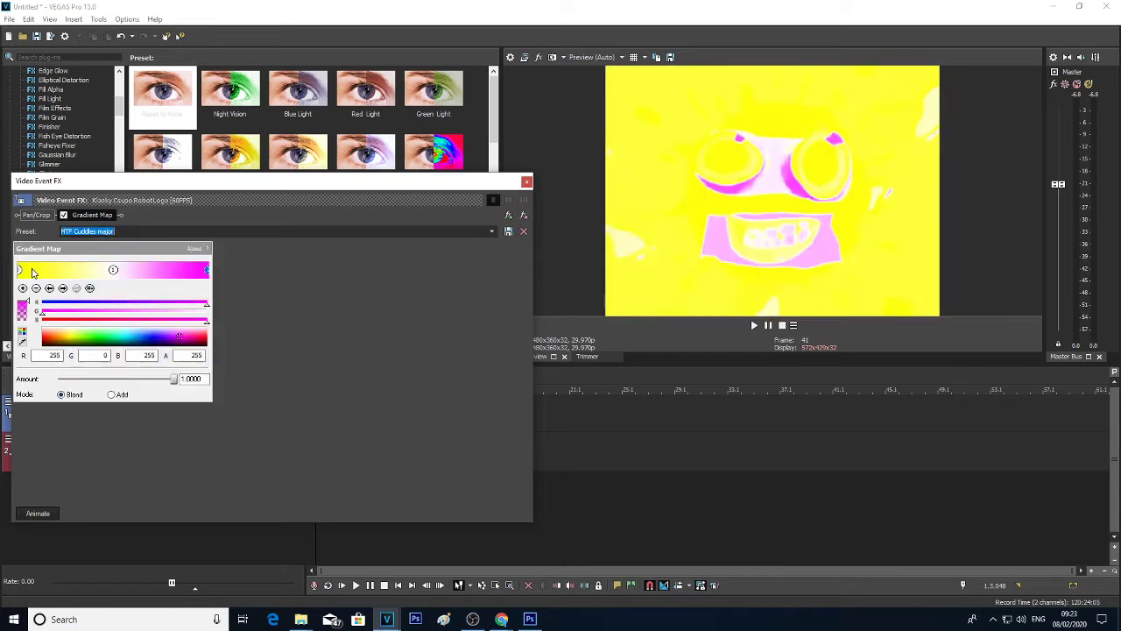
pyautogui.click(21, 271)
pyautogui.click(113, 271)
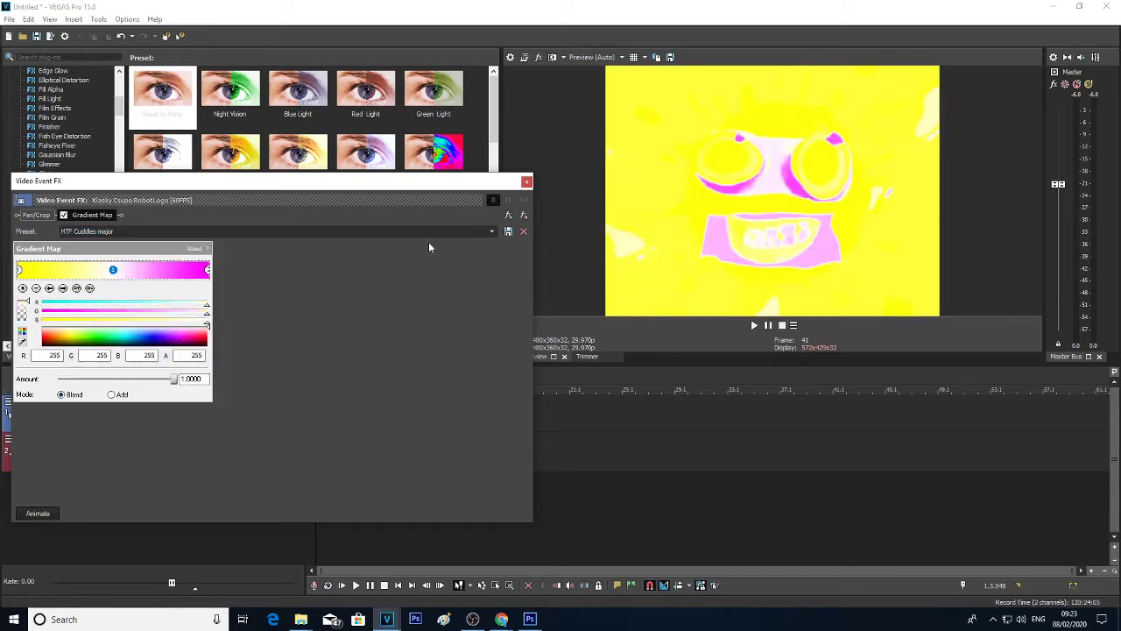
pyautogui.click(492, 231)
pyautogui.click(437, 254)
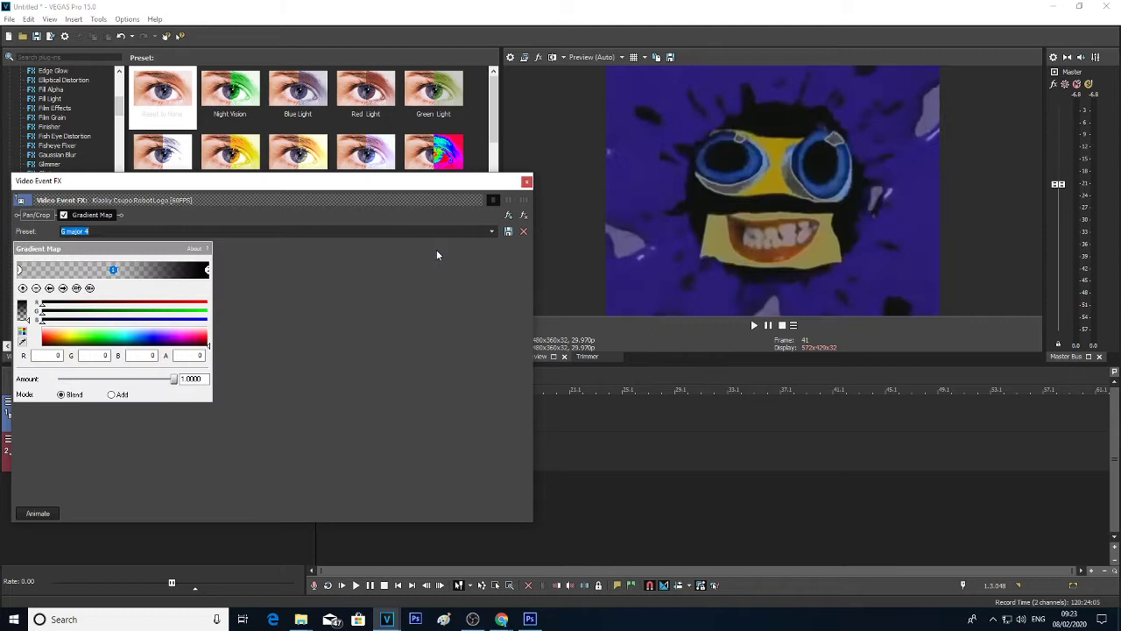
pyautogui.click(207, 270)
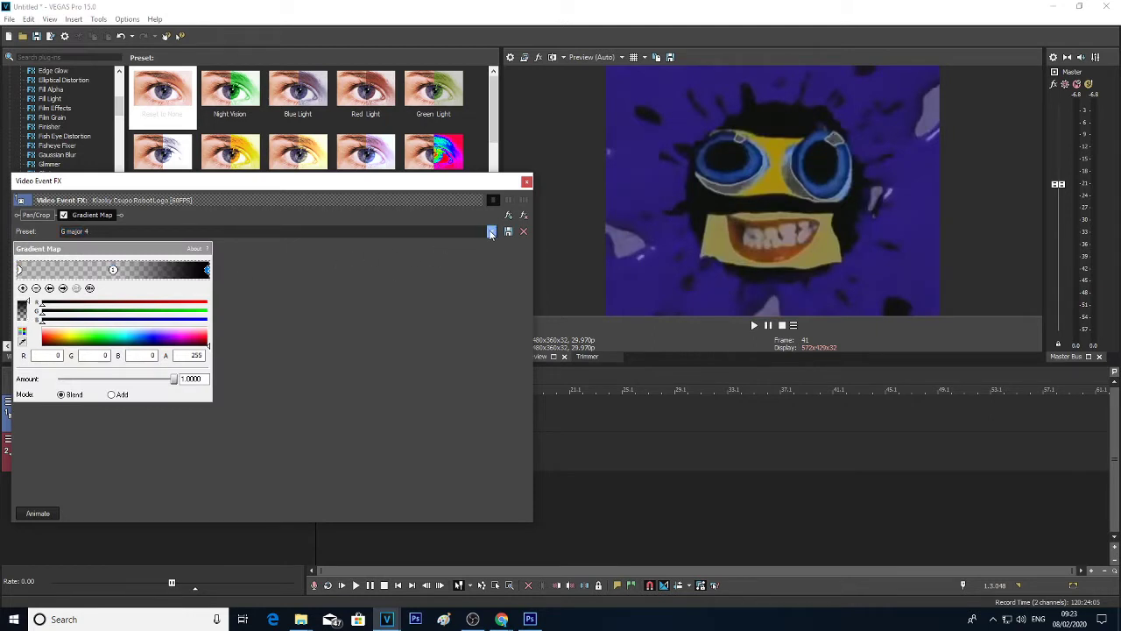
# Step: Apply the grey-and-white Milk preset and check its left colour stop
pyautogui.click(492, 233)
pyautogui.click(438, 250)
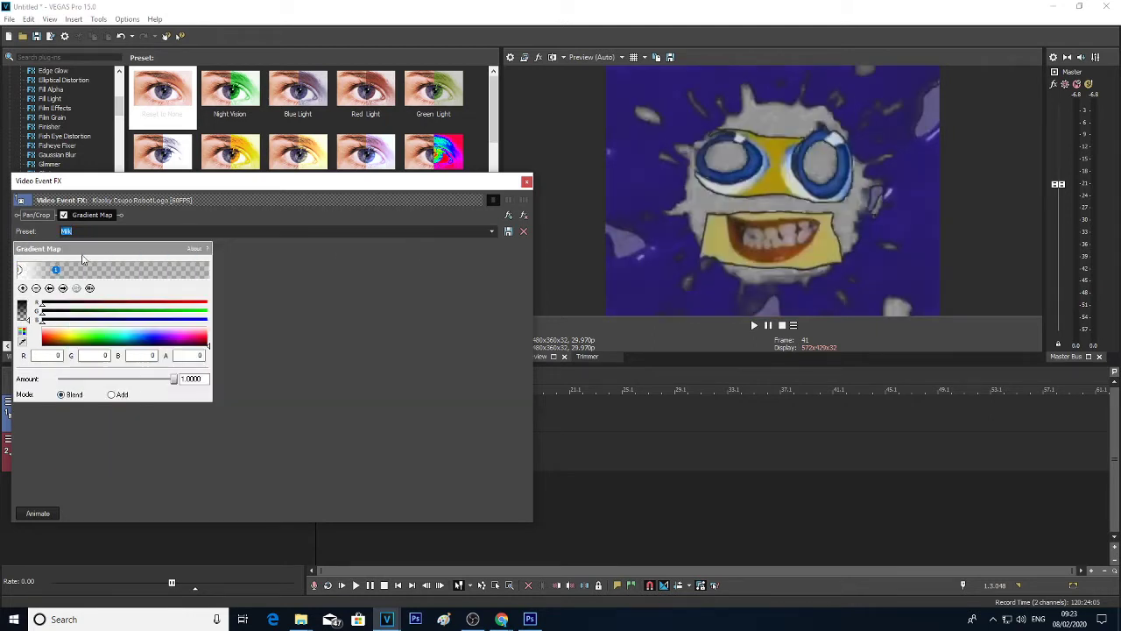
pyautogui.click(20, 270)
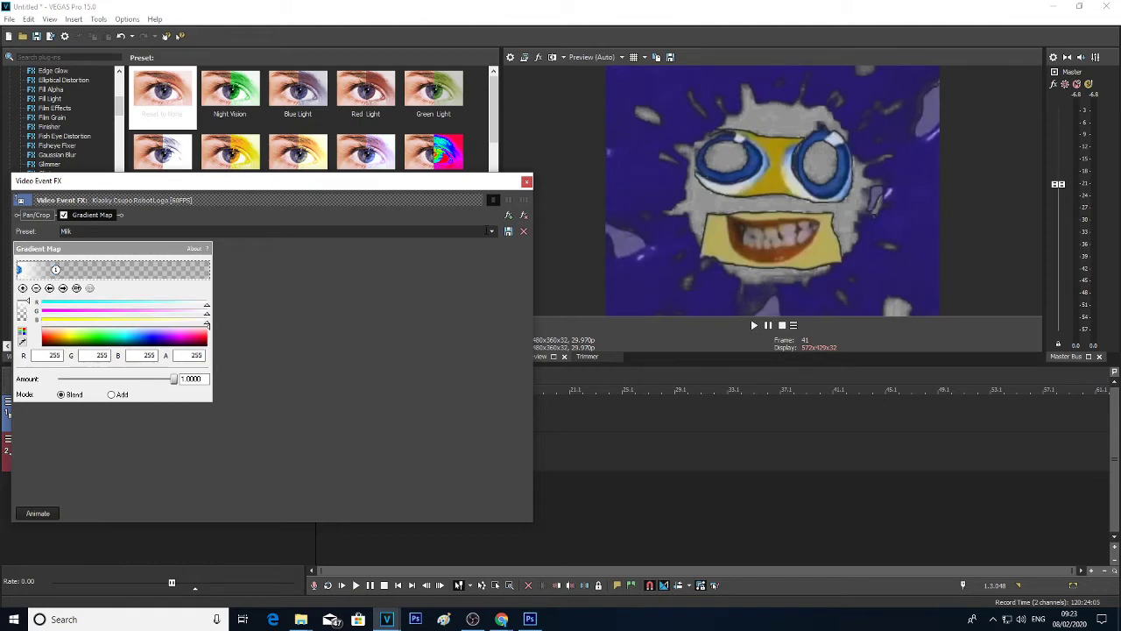
pyautogui.click(491, 231)
# Step: Try the Goter Milk, Strawberry Milk and Chocolate Milk presets
pyautogui.click(464, 250)
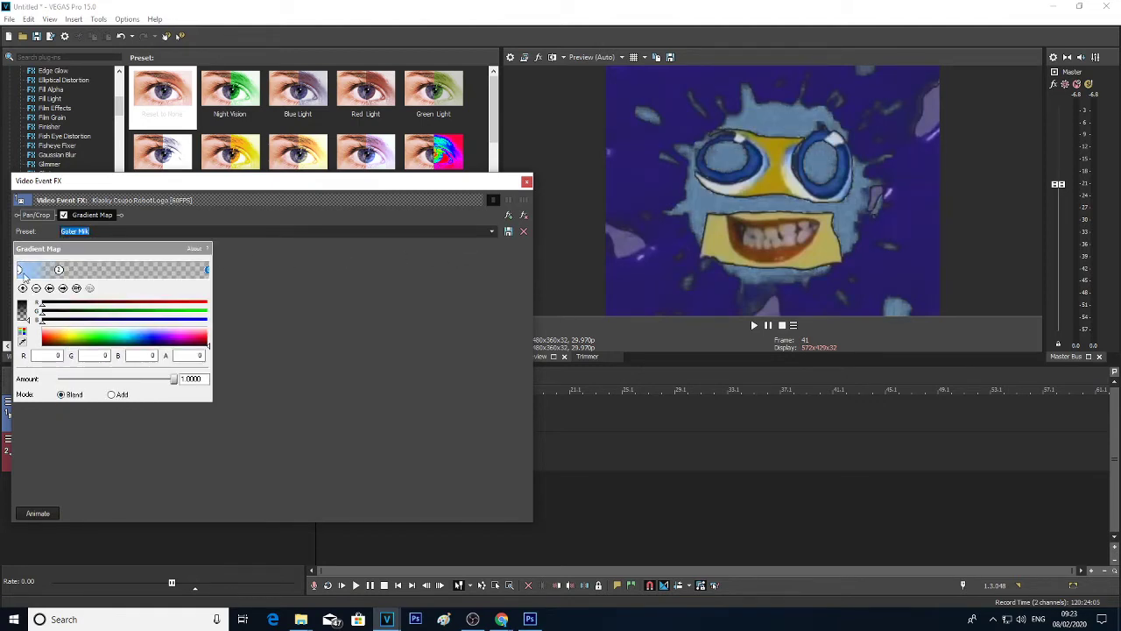
pyautogui.click(20, 270)
pyautogui.click(491, 231)
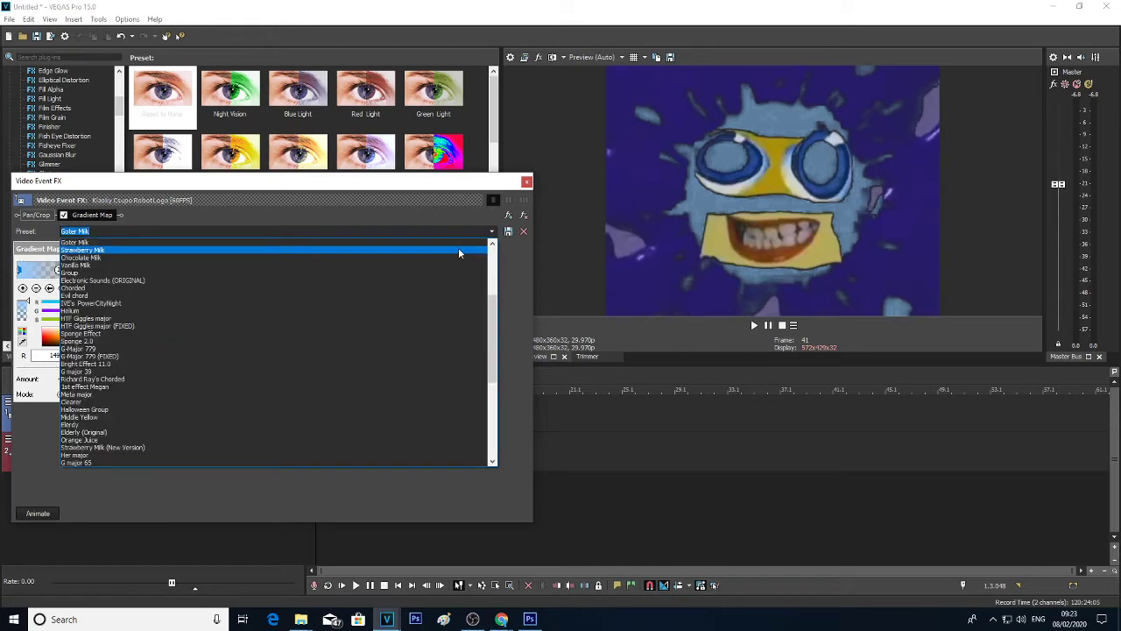
pyautogui.click(450, 249)
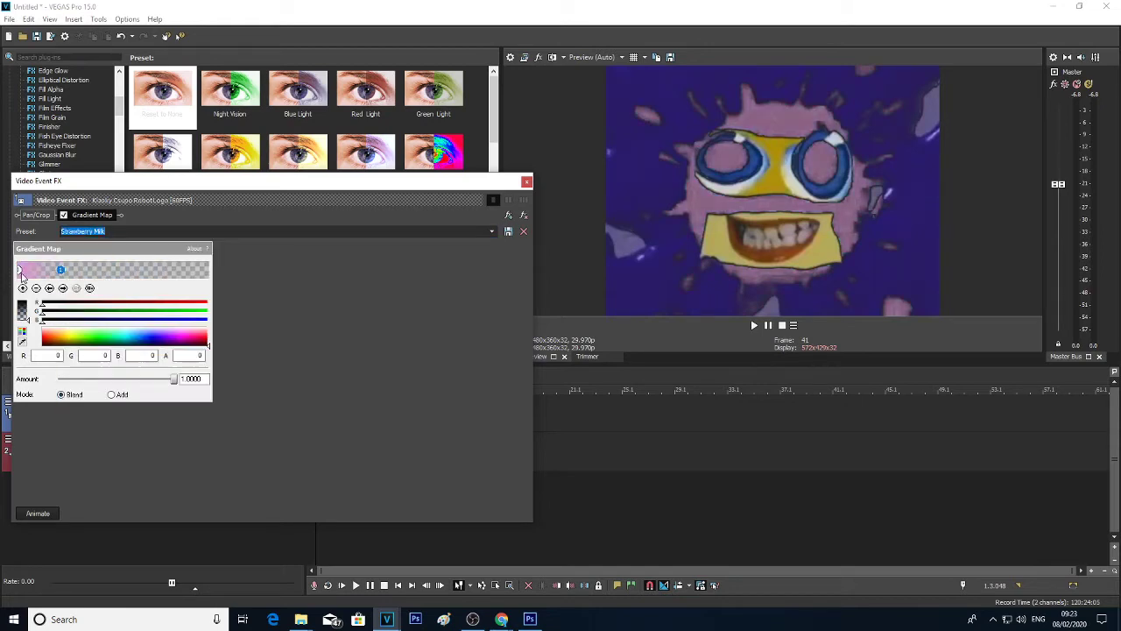
pyautogui.click(21, 272)
pyautogui.click(492, 231)
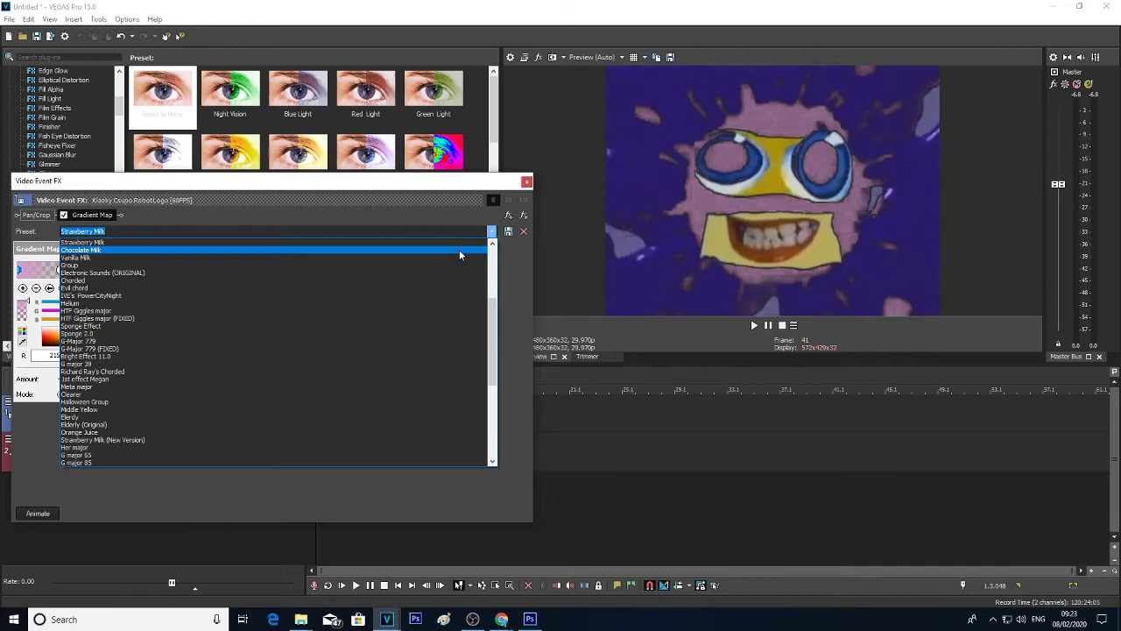
pyautogui.click(459, 250)
# Step: Try the Vanilla Milk and Group presets, checking Group's colour stops
pyautogui.click(491, 232)
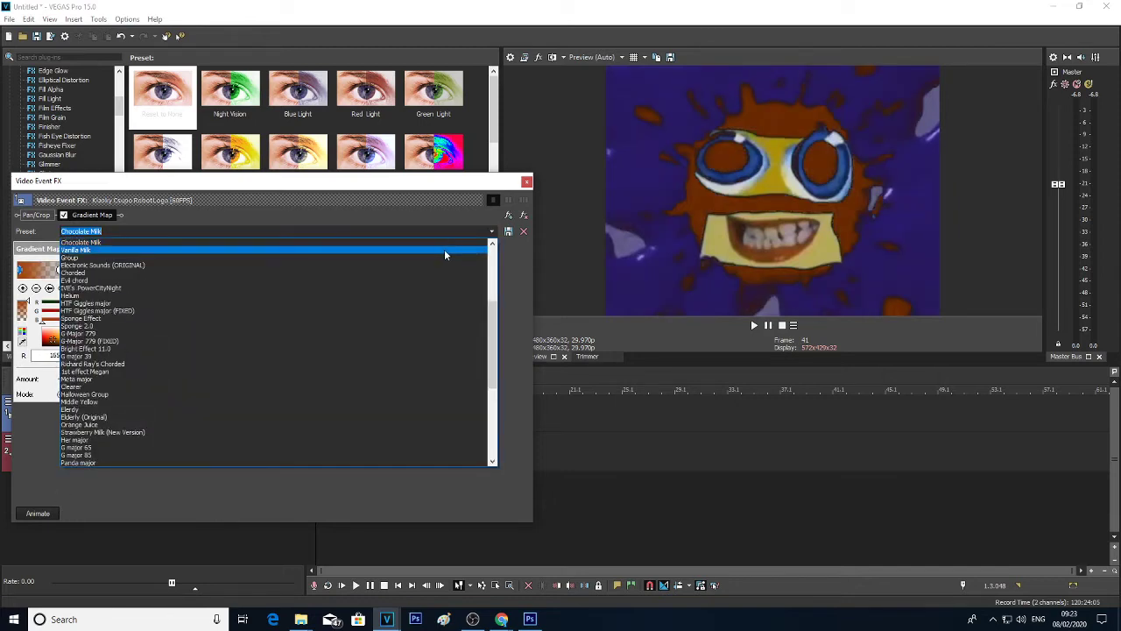
pyautogui.click(444, 250)
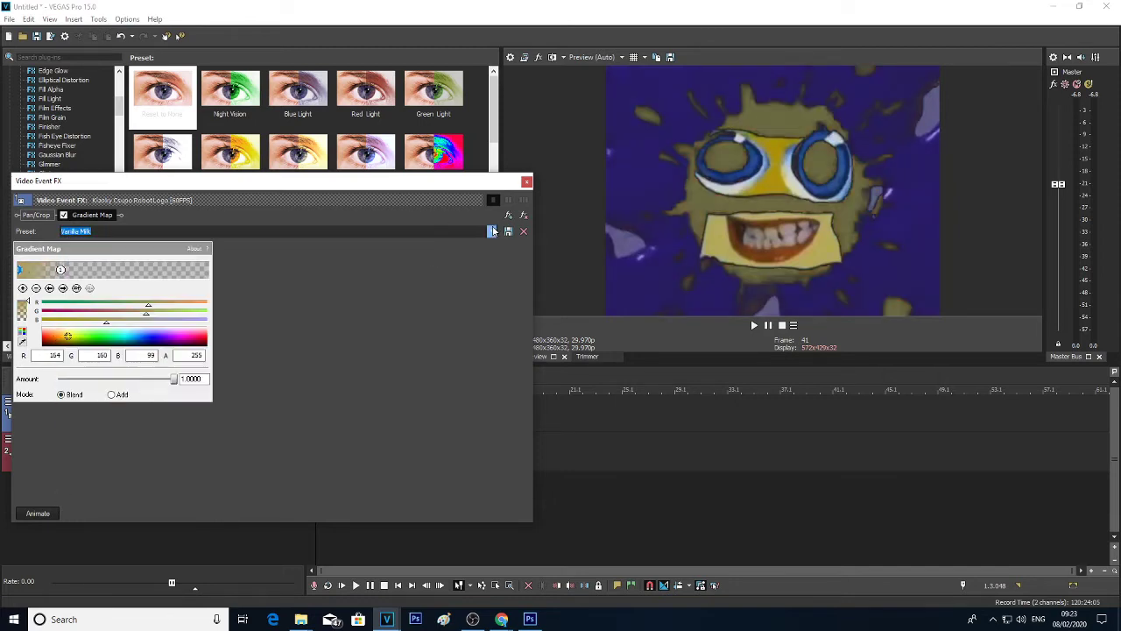
pyautogui.click(492, 231)
pyautogui.click(459, 250)
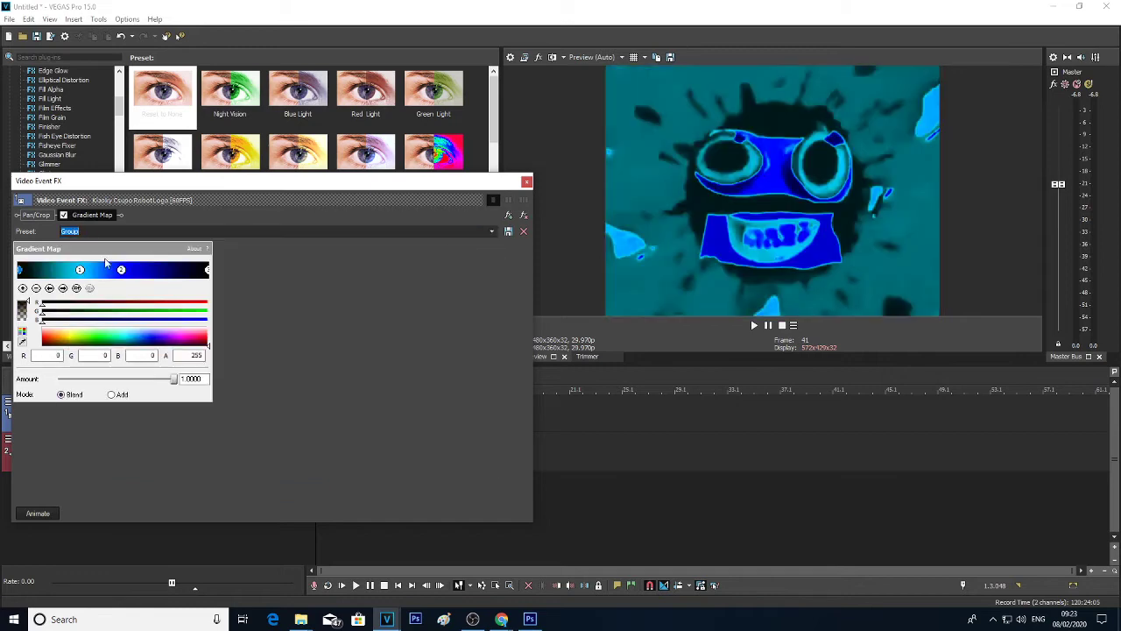
pyautogui.click(83, 272)
pyautogui.click(122, 271)
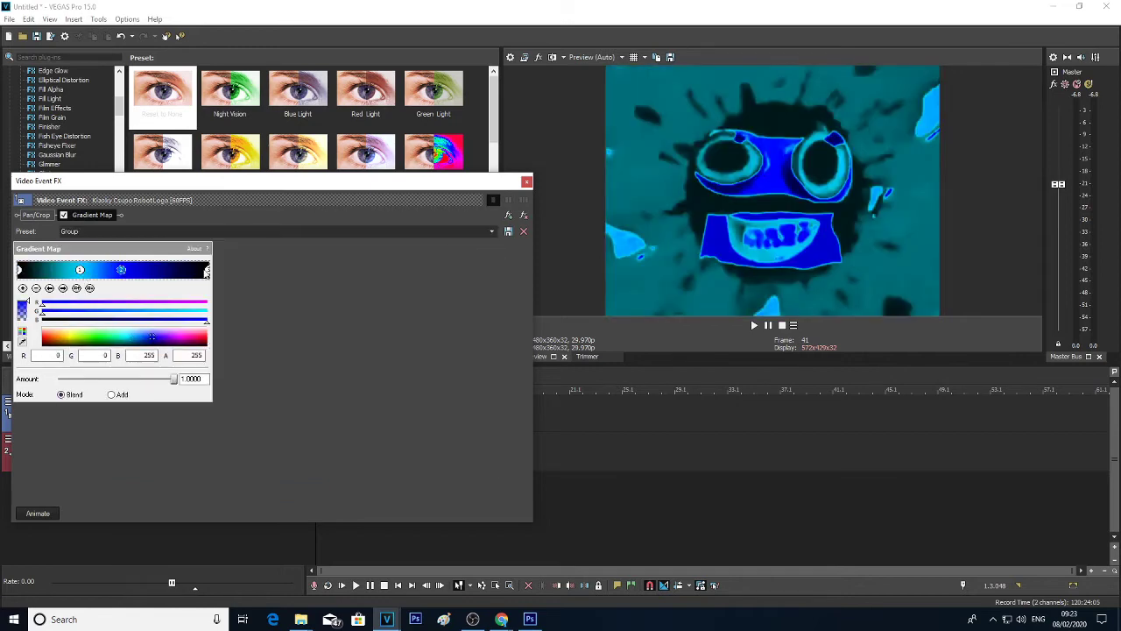
pyautogui.click(207, 271)
# Step: Try the Electronic Sounds (ORIGINAL) and Chorded presets, checking their gradient colours
pyautogui.click(492, 232)
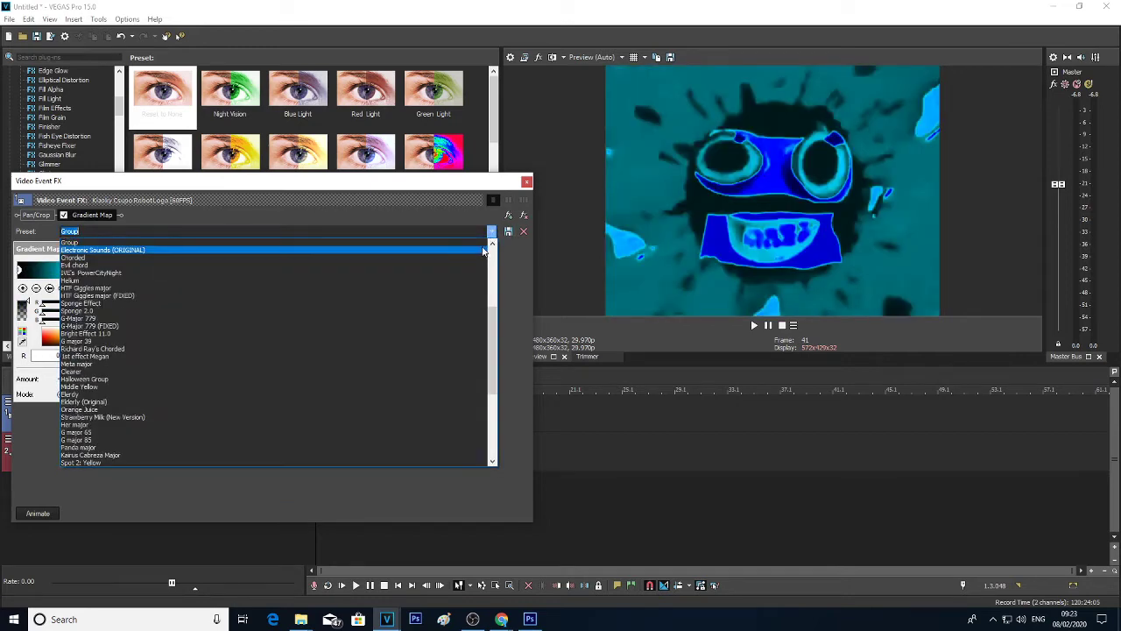
pyautogui.click(301, 252)
pyautogui.click(121, 272)
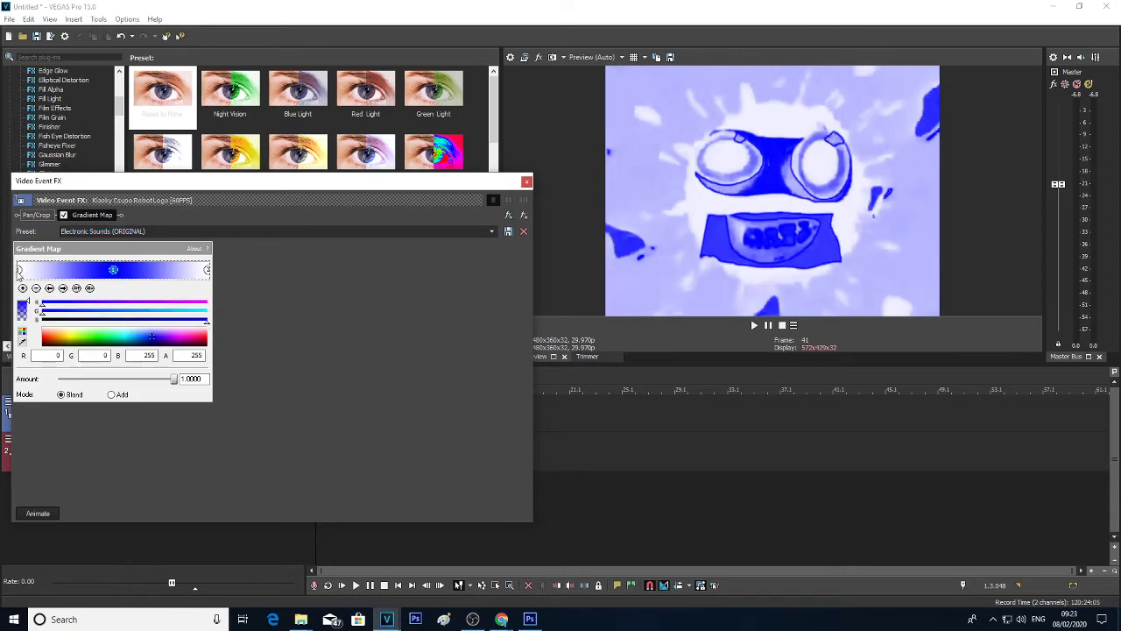
pyautogui.click(20, 271)
pyautogui.click(492, 231)
pyautogui.click(450, 245)
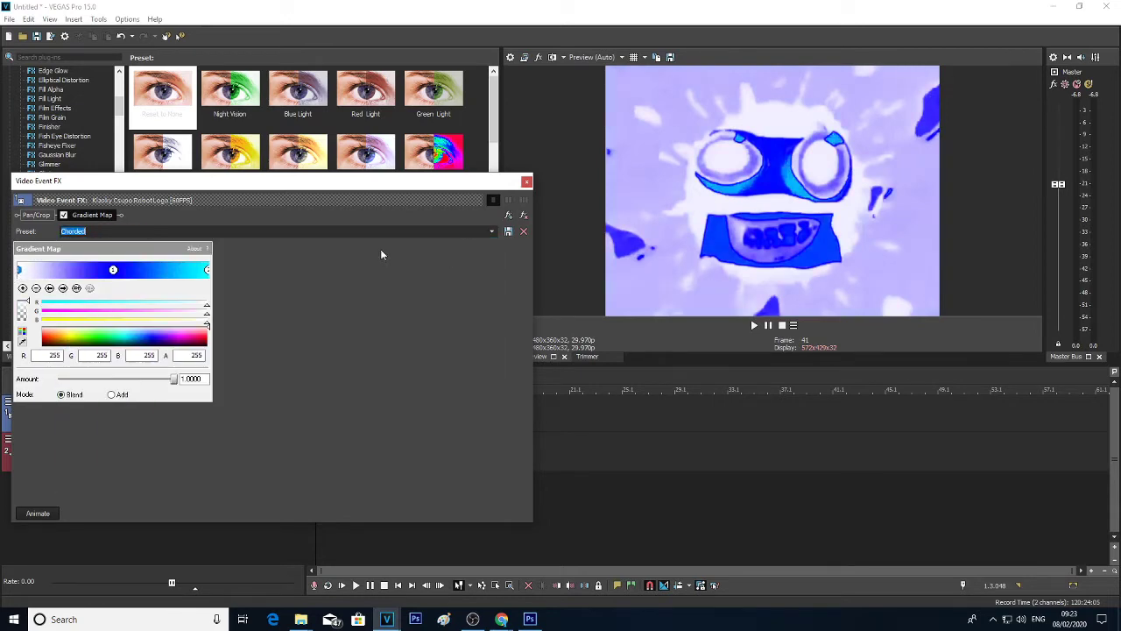
pyautogui.click(113, 271)
pyautogui.click(210, 270)
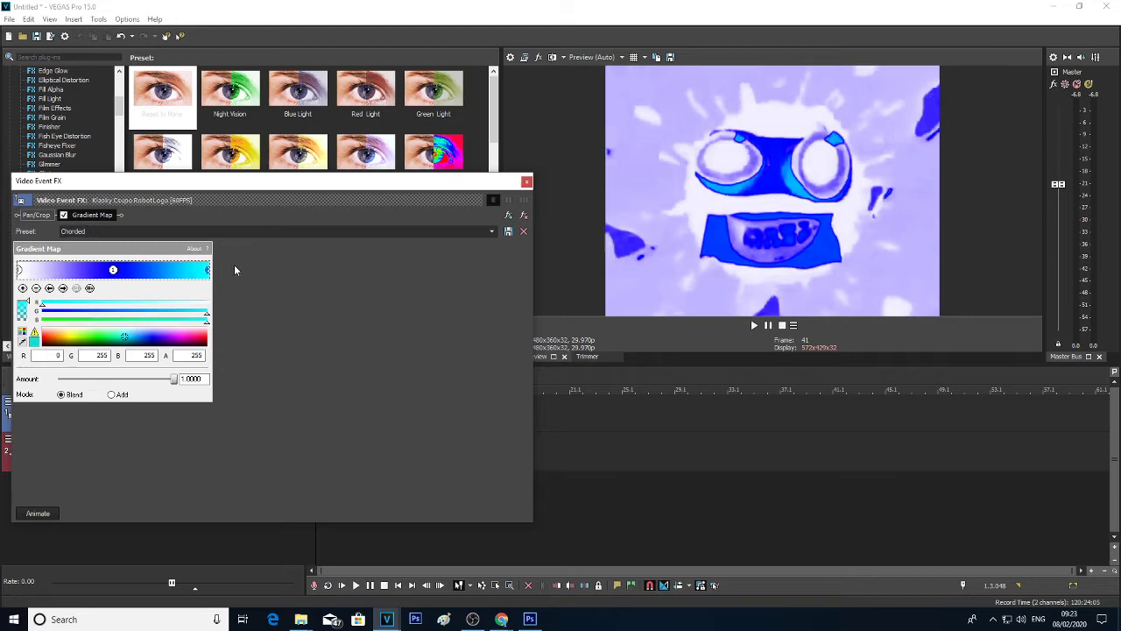
# Step: Try the Evil chord and VE's PowerCityNight presets, checking their gradient colours
pyautogui.click(491, 232)
pyautogui.click(453, 250)
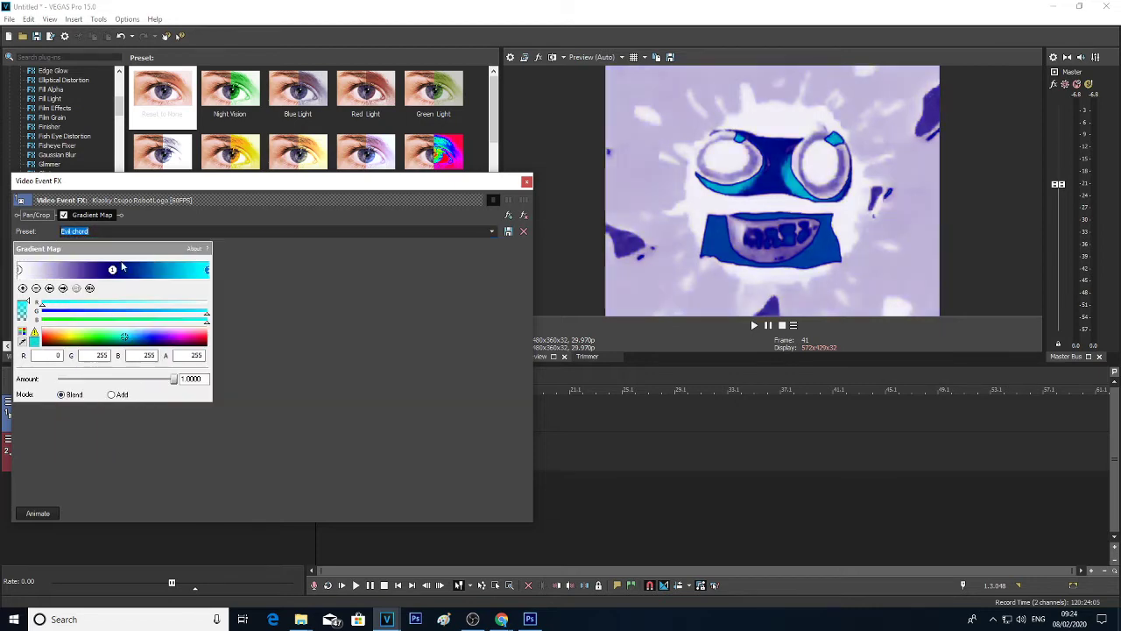
pyautogui.click(113, 271)
pyautogui.click(19, 273)
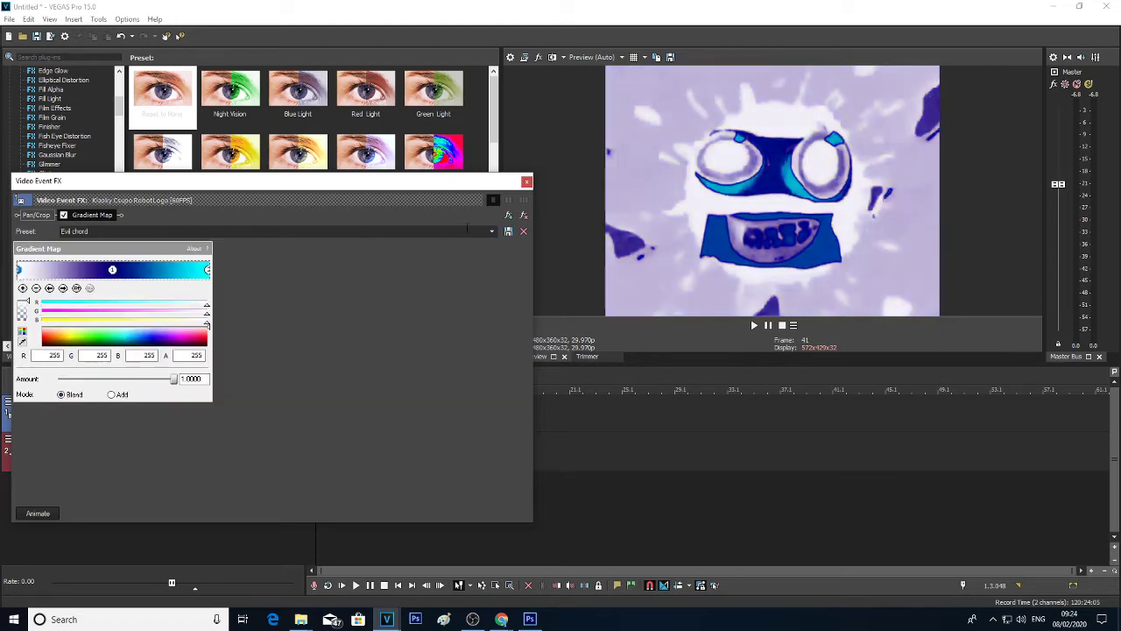
pyautogui.click(468, 229)
pyautogui.click(450, 250)
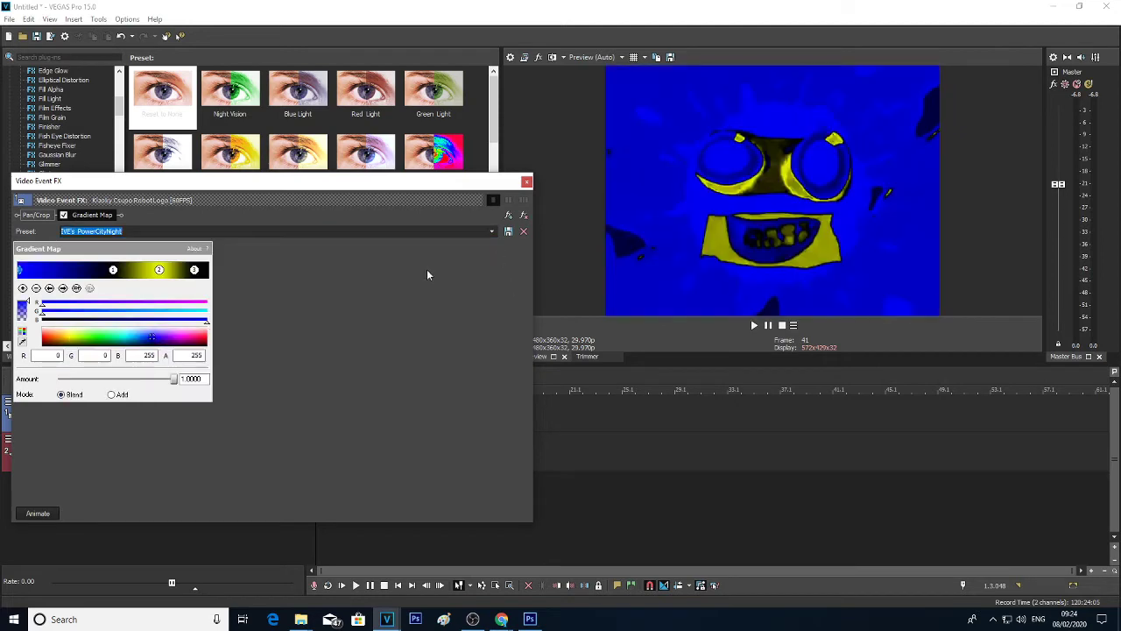
pyautogui.click(195, 270)
pyautogui.click(158, 270)
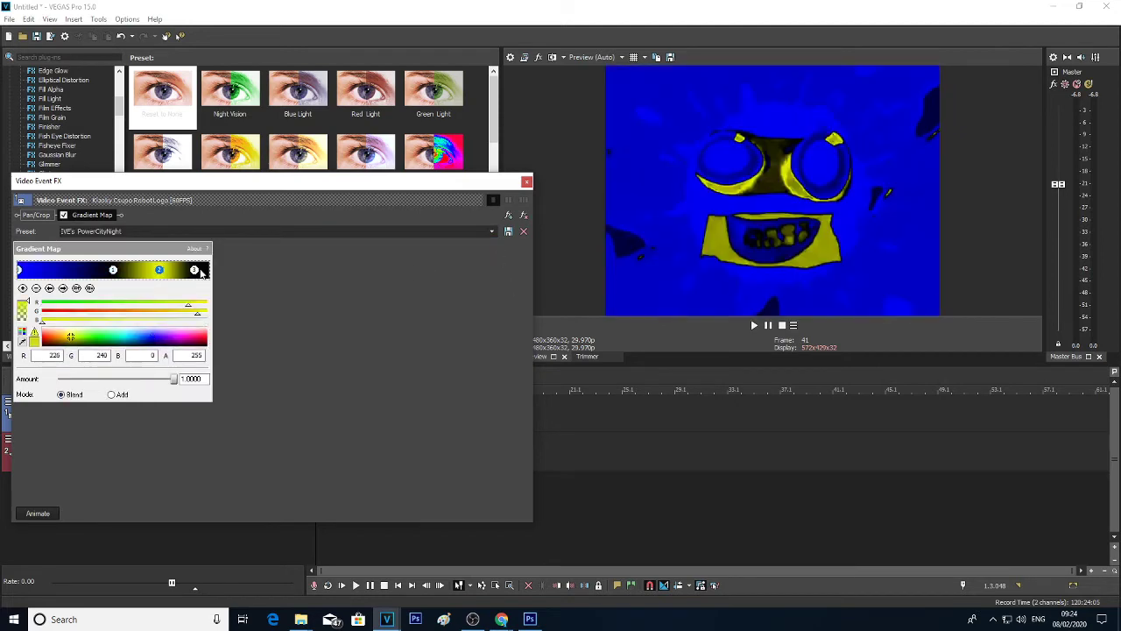
pyautogui.click(194, 271)
# Step: Try the Helium and HTF Giggles major presets
pyautogui.click(492, 231)
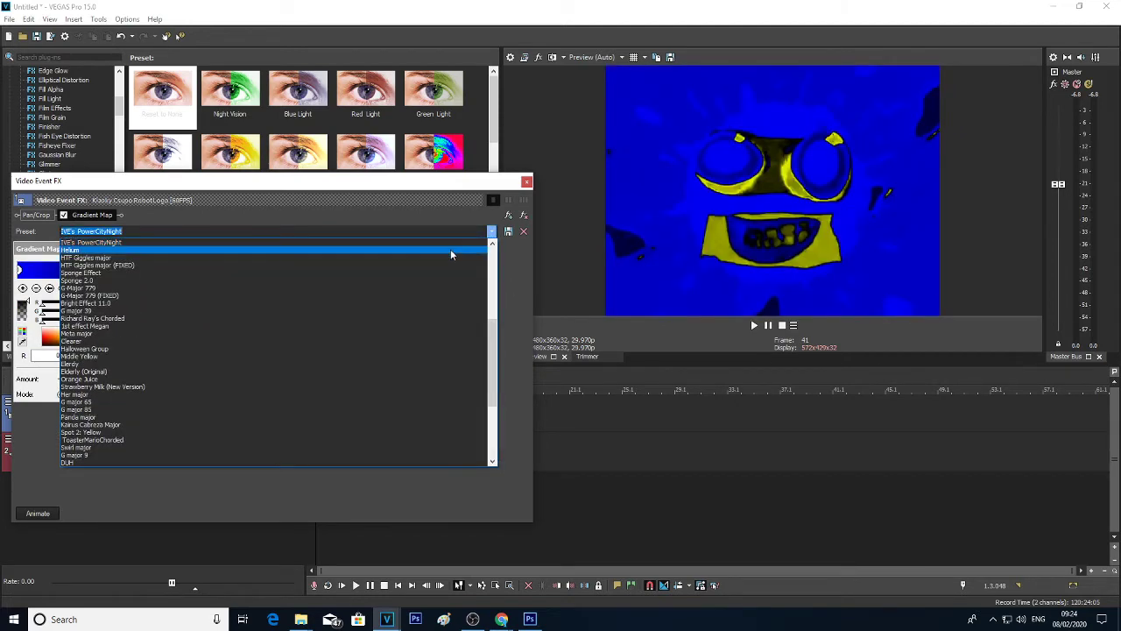
pyautogui.click(451, 249)
pyautogui.click(113, 271)
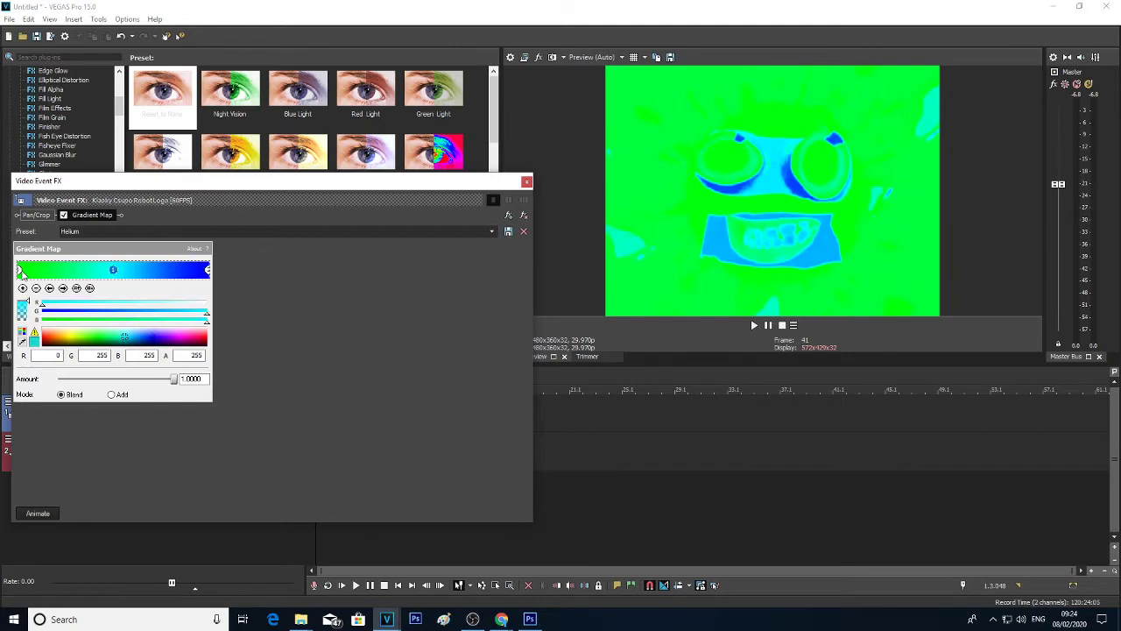
pyautogui.click(20, 271)
pyautogui.click(491, 231)
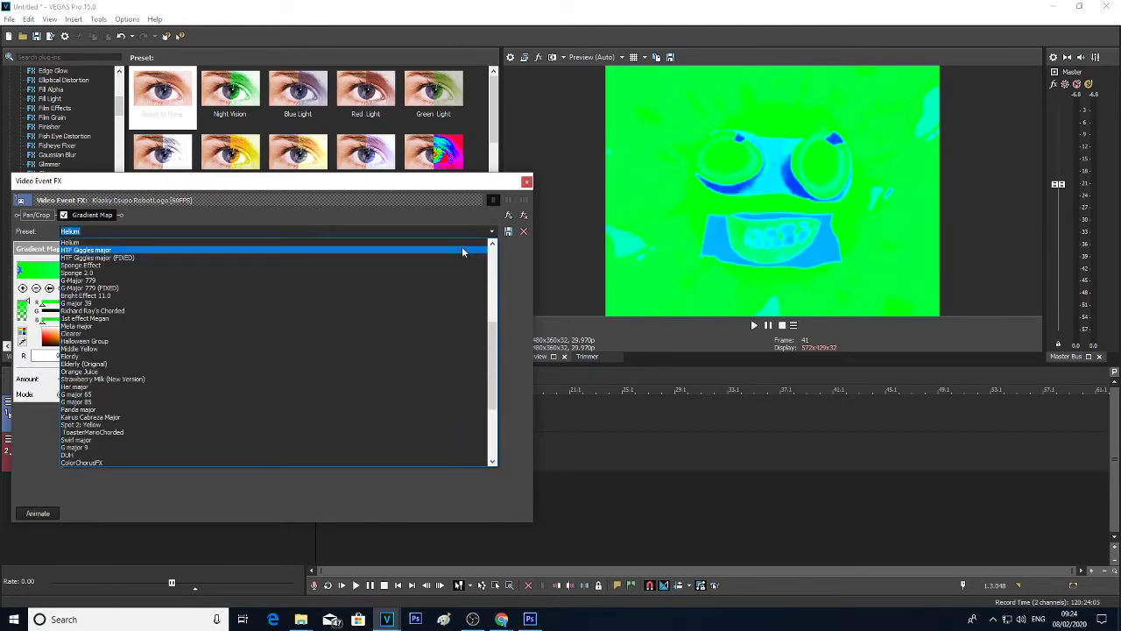
pyautogui.click(461, 246)
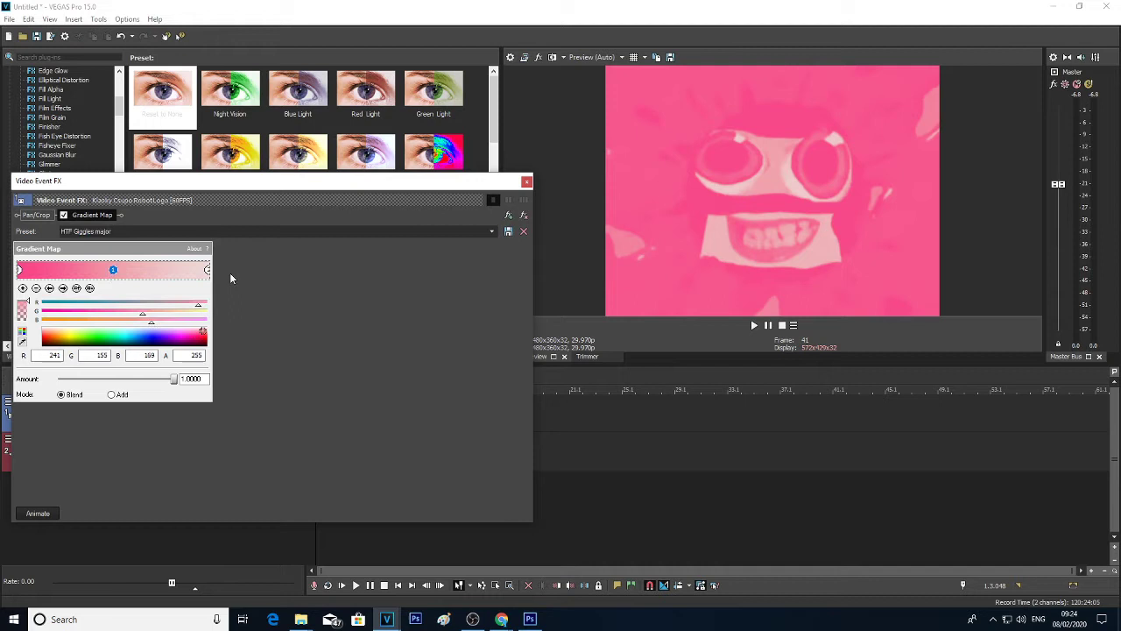
pyautogui.click(208, 271)
# Step: Try the HTF Giggles major (FIXED) and Sponge Effect presets, checking their colour stops
pyautogui.click(491, 232)
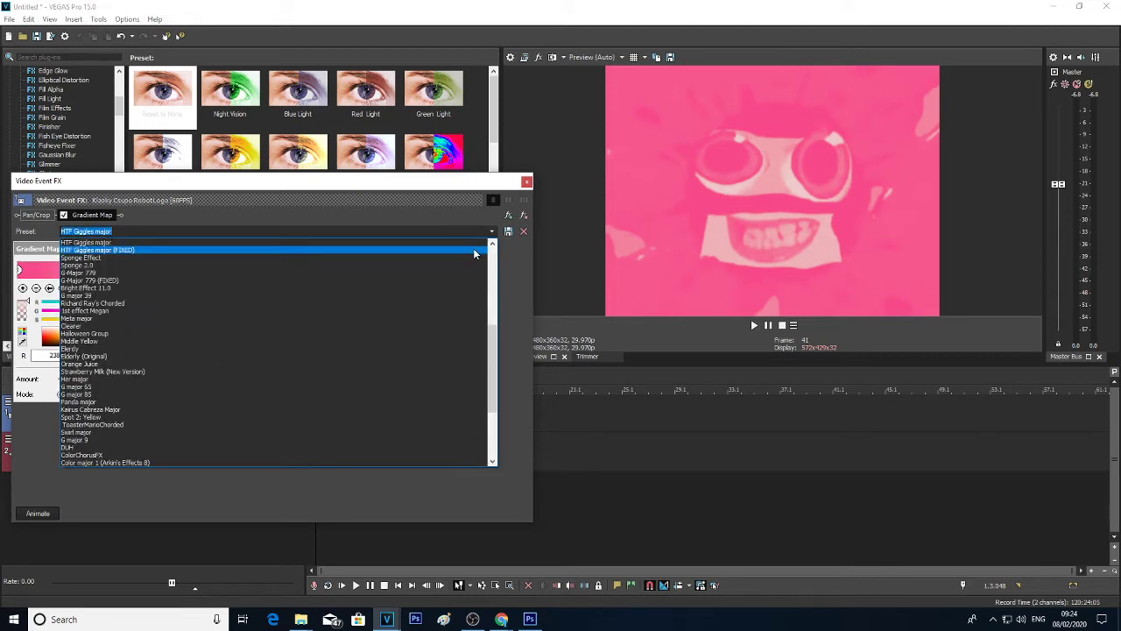
pyautogui.click(473, 248)
pyautogui.click(62, 271)
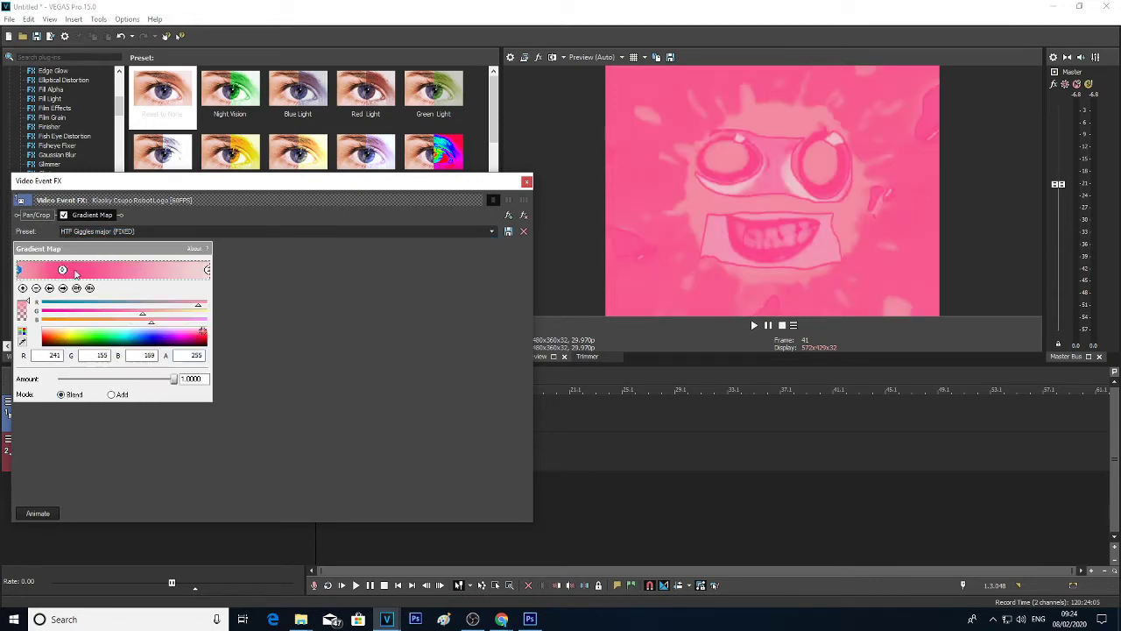
pyautogui.click(208, 271)
pyautogui.click(492, 232)
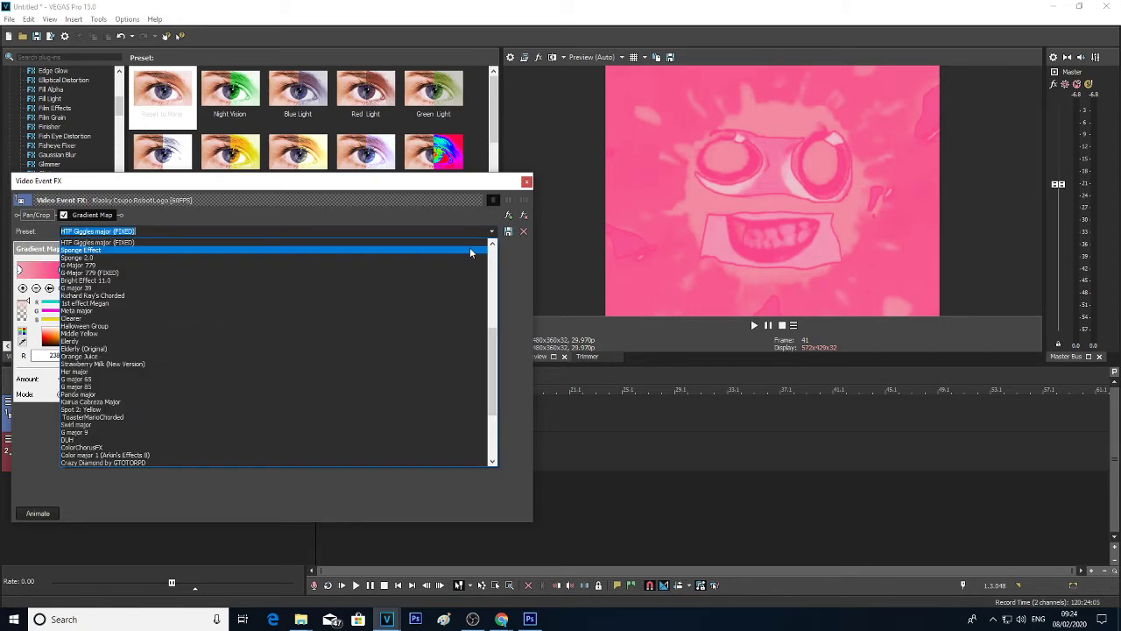
pyautogui.click(470, 247)
pyautogui.click(207, 271)
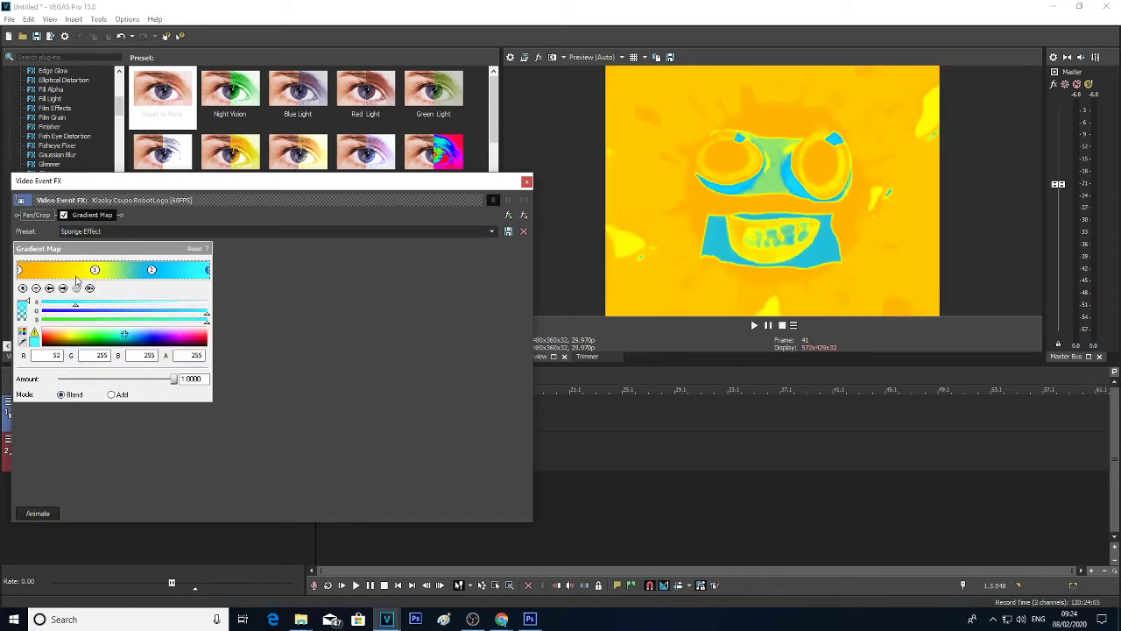
pyautogui.click(95, 269)
pyautogui.click(20, 271)
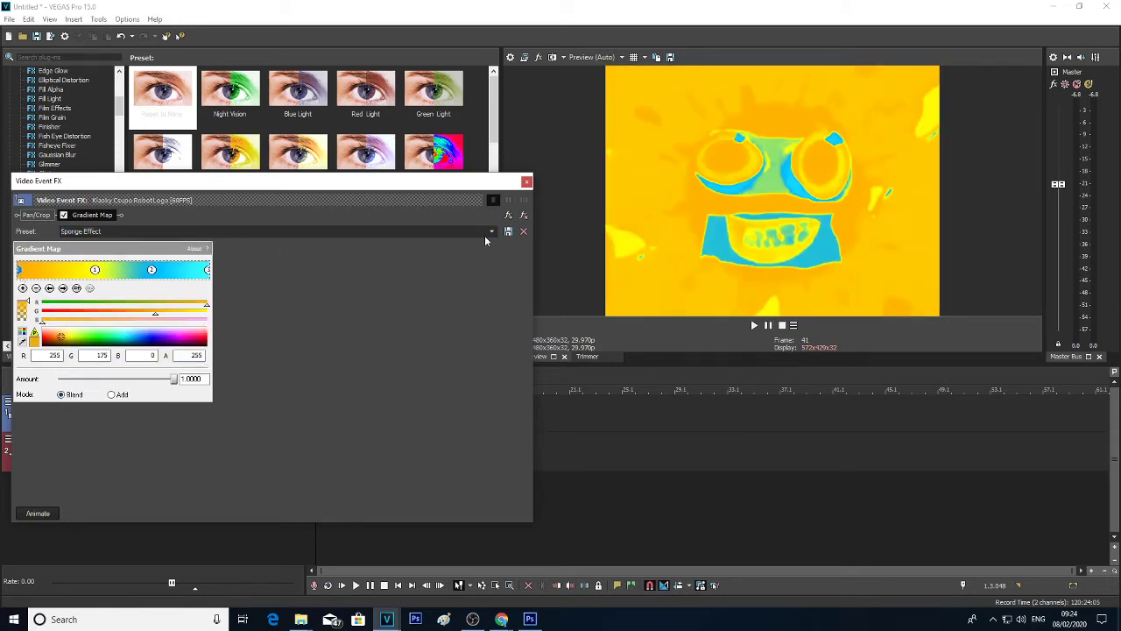
# Step: Apply the Sponge 2.0 preset and check its gradient colours
pyautogui.click(492, 232)
pyautogui.click(394, 260)
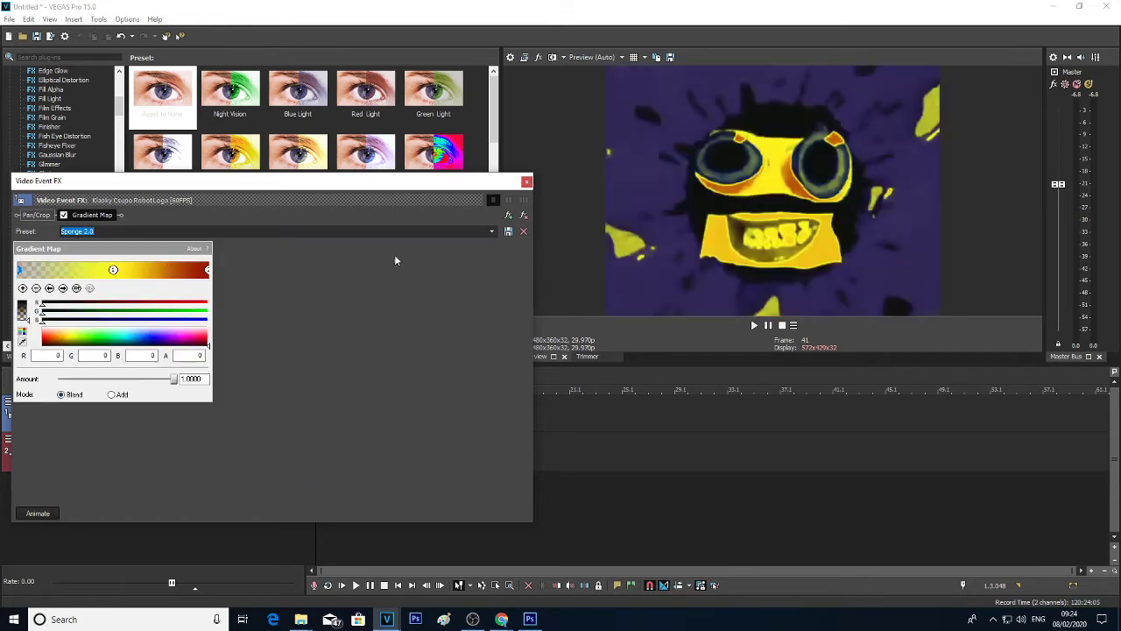
pyautogui.click(114, 270)
pyautogui.click(208, 271)
# Step: Try the G-Major 779 and G-Major 779 (FIXED) presets
pyautogui.click(491, 231)
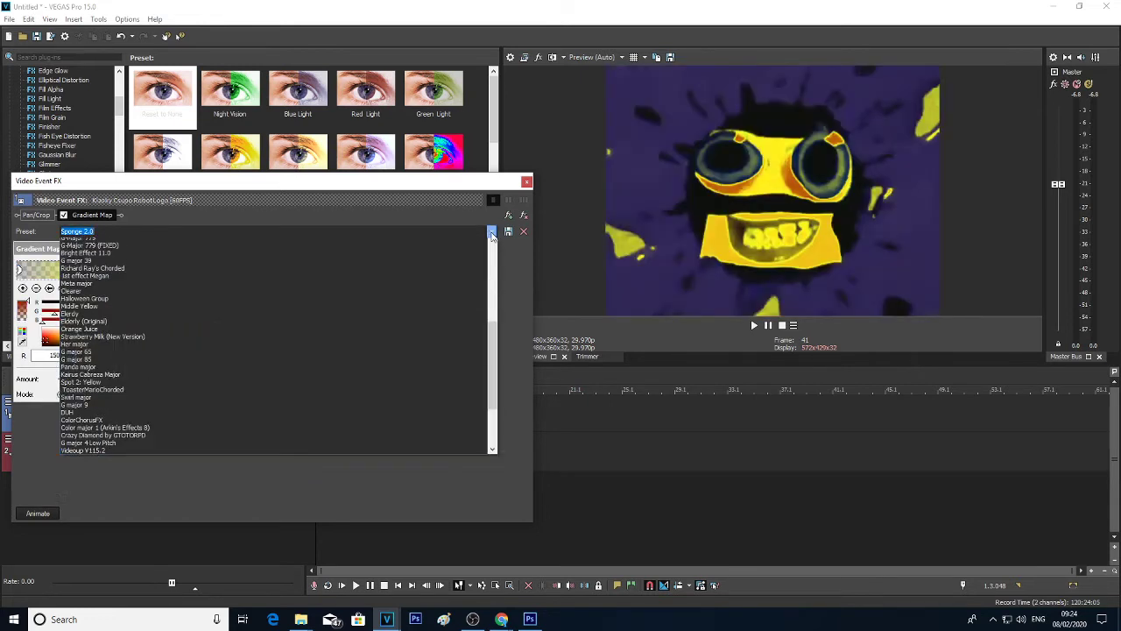
pyautogui.click(464, 248)
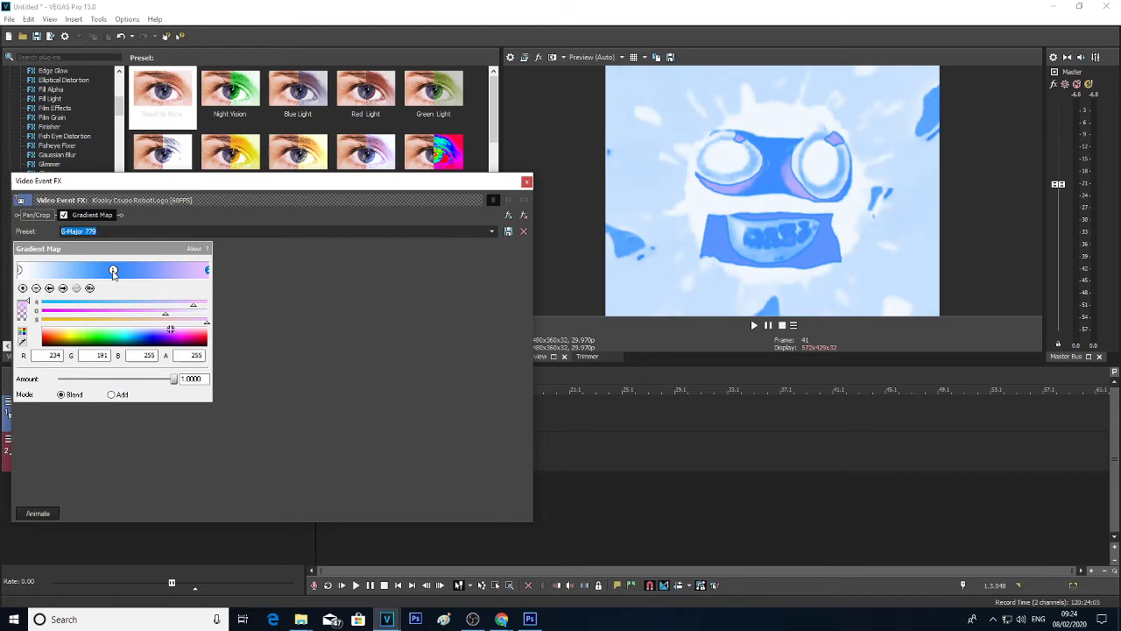
pyautogui.click(492, 231)
pyautogui.click(454, 253)
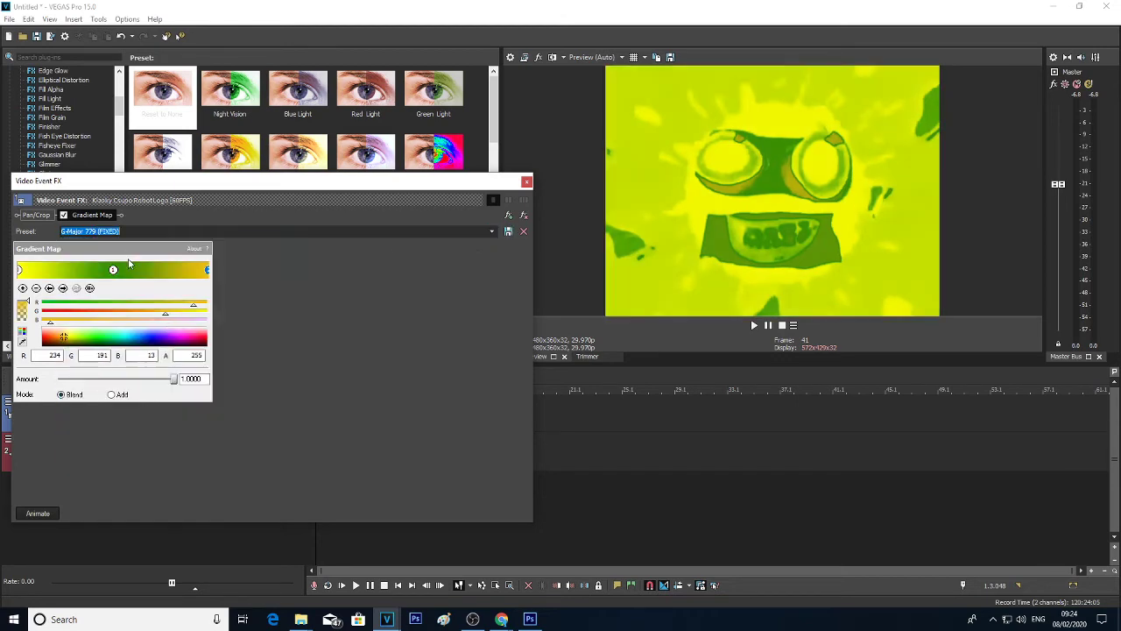
pyautogui.click(113, 271)
pyautogui.click(19, 270)
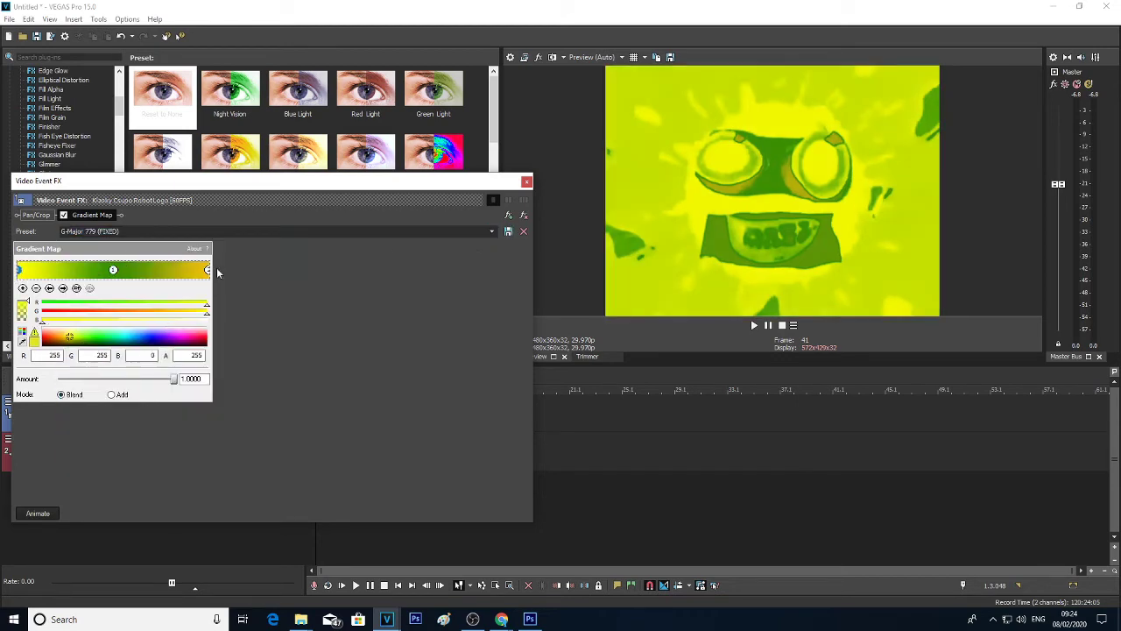
# Step: Apply the Bright Effect 11.0 preset and check all its colour stops
pyautogui.click(492, 231)
pyautogui.click(445, 252)
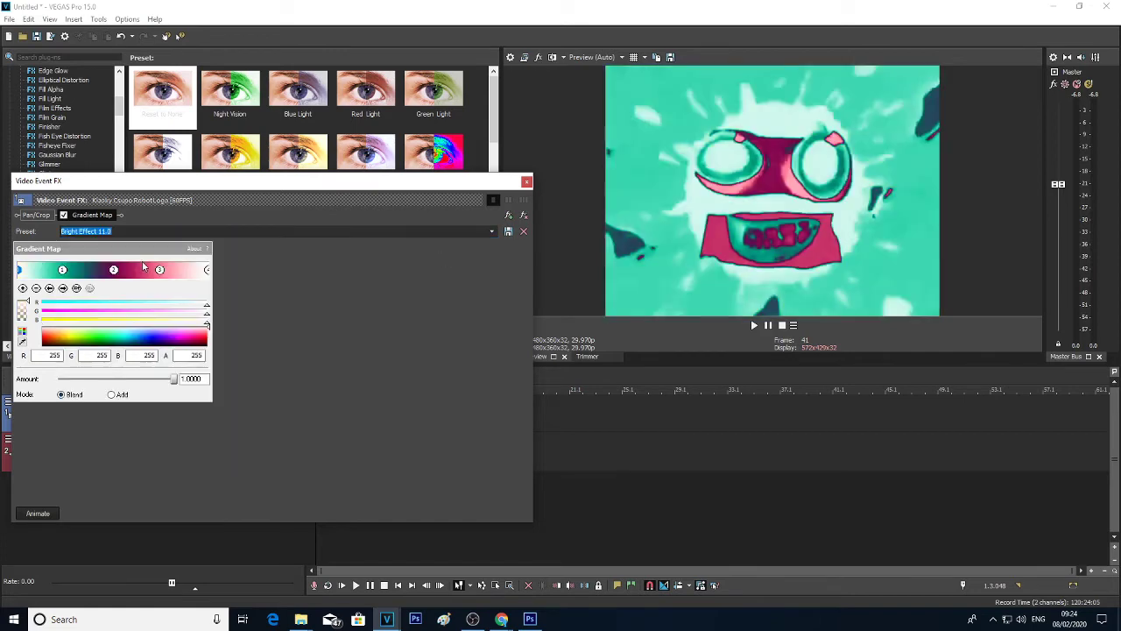
pyautogui.click(63, 270)
pyautogui.click(113, 269)
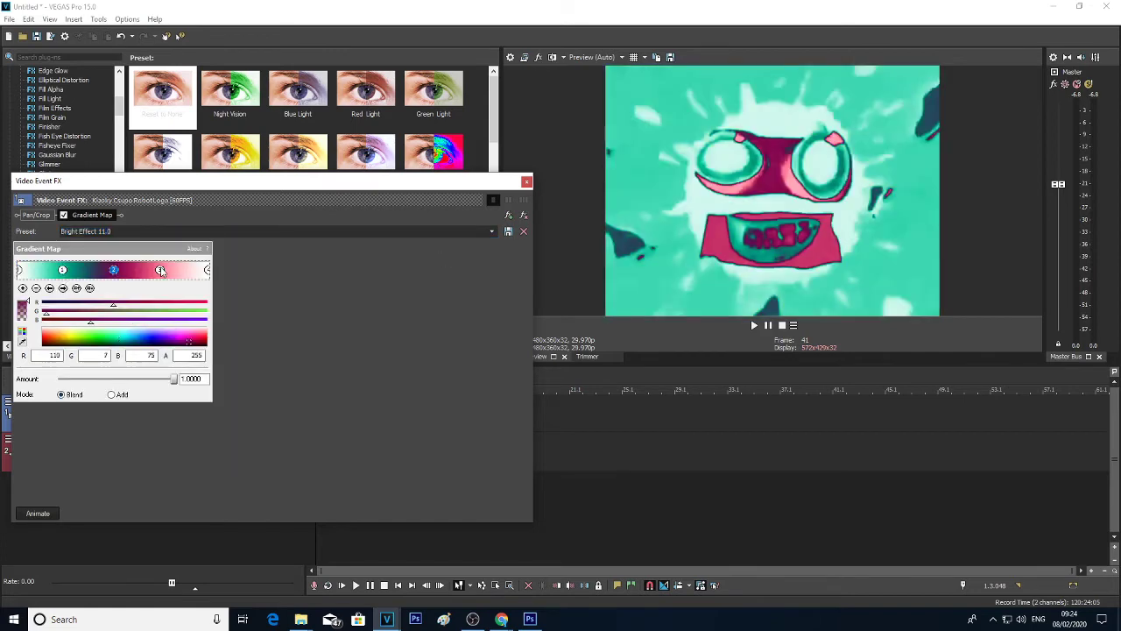
pyautogui.click(159, 269)
pyautogui.click(208, 269)
# Step: Try the G major 39 preset, then settle on the green-yellow Richard Ray's Chorded
pyautogui.click(494, 232)
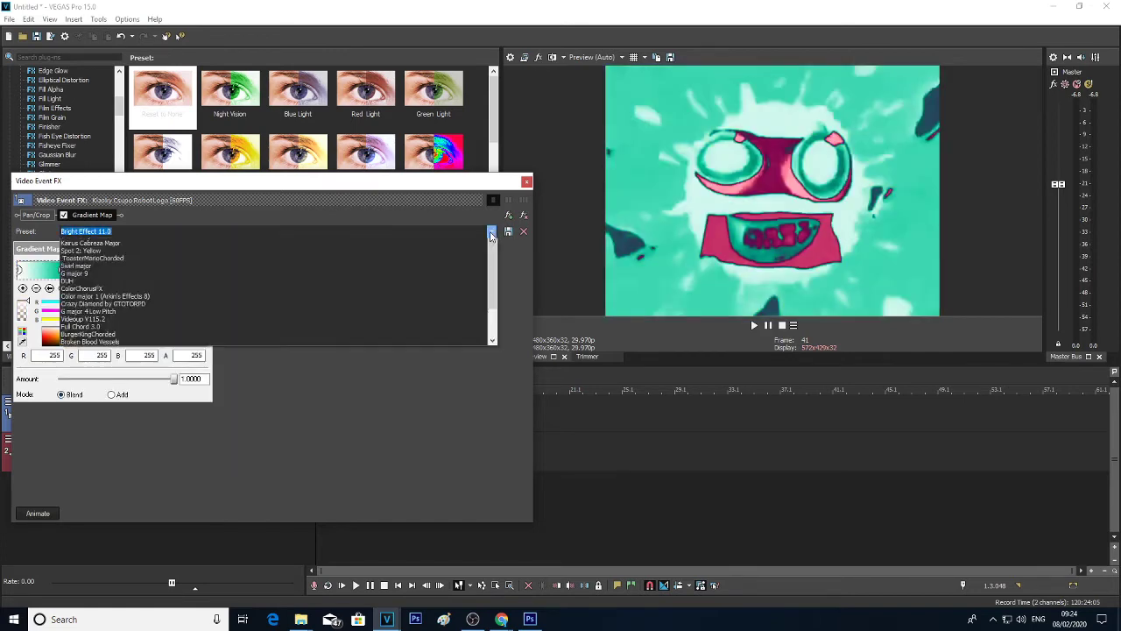
pyautogui.click(291, 254)
pyautogui.click(114, 269)
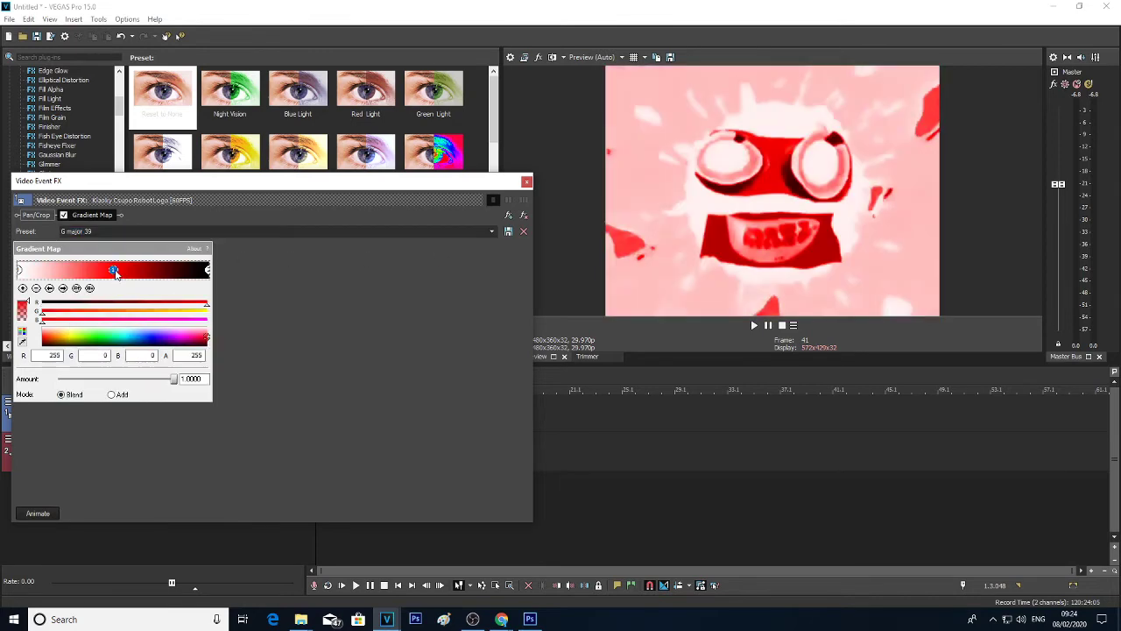
pyautogui.click(21, 271)
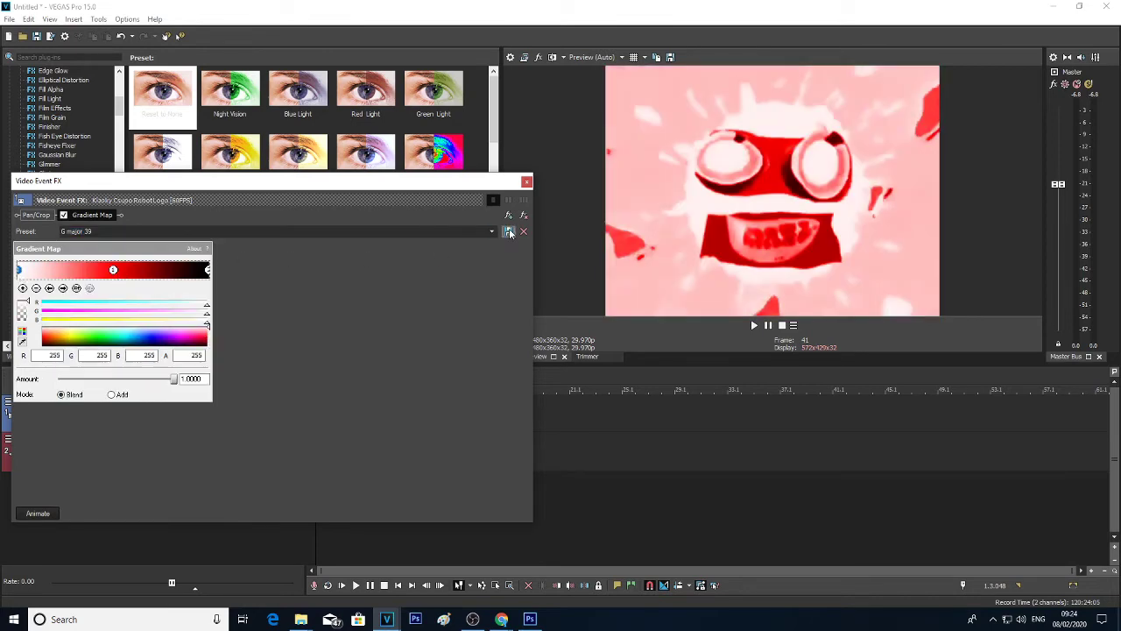
pyautogui.click(492, 231)
pyautogui.click(465, 247)
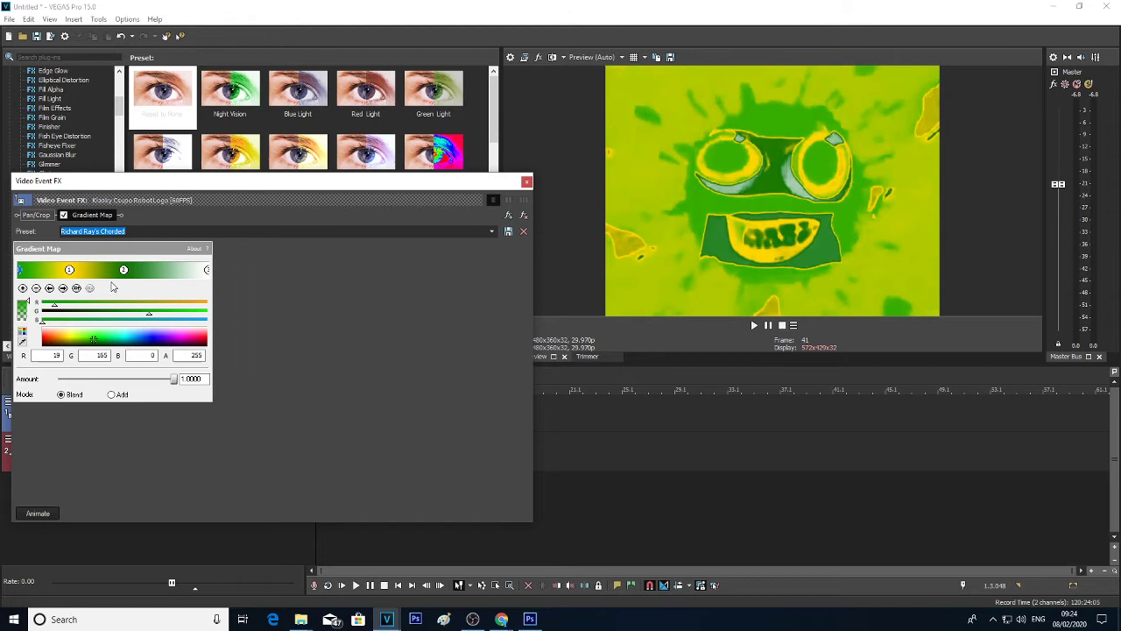
pyautogui.click(69, 271)
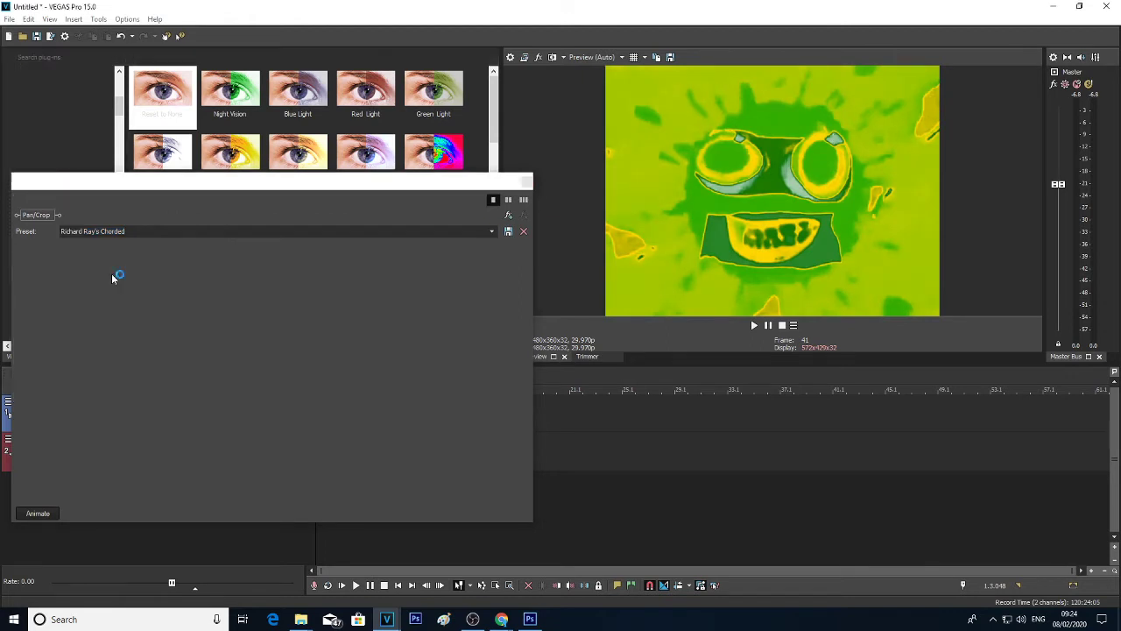
# Step: Check Chorded's colour stops, then try the 1st effect Megan preset
pyautogui.click(69, 271)
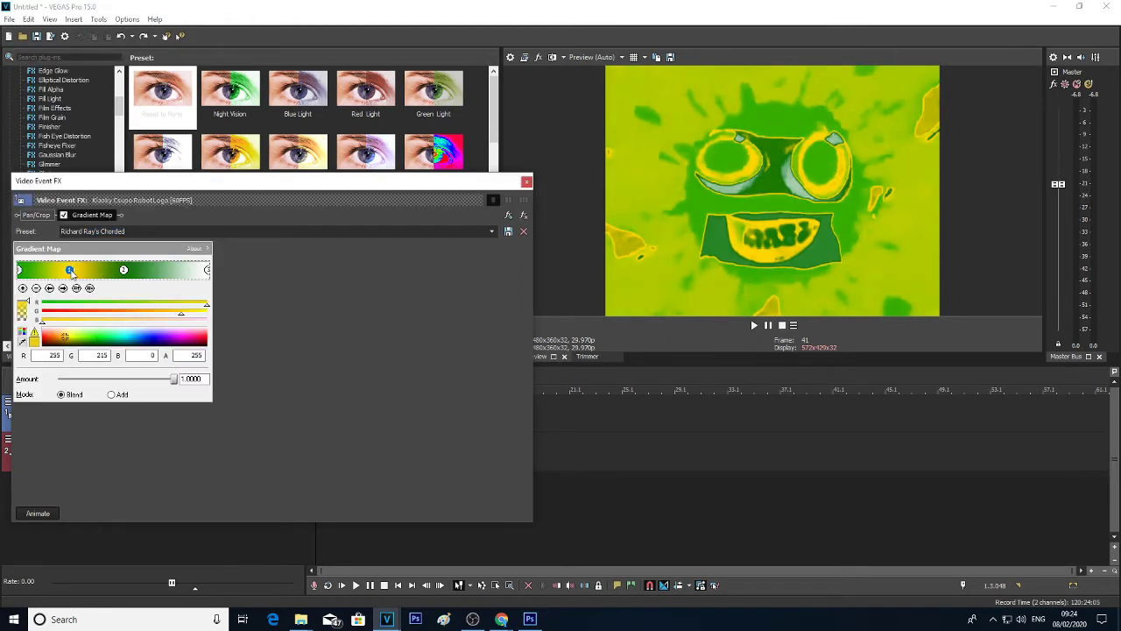
pyautogui.click(208, 270)
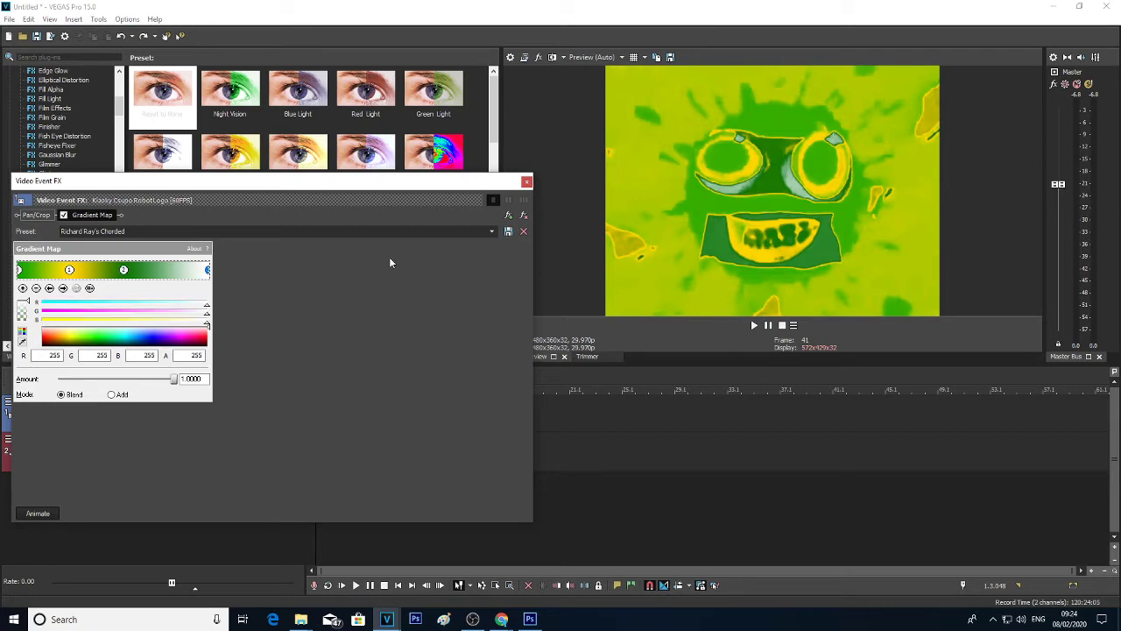
pyautogui.click(489, 232)
pyautogui.click(454, 248)
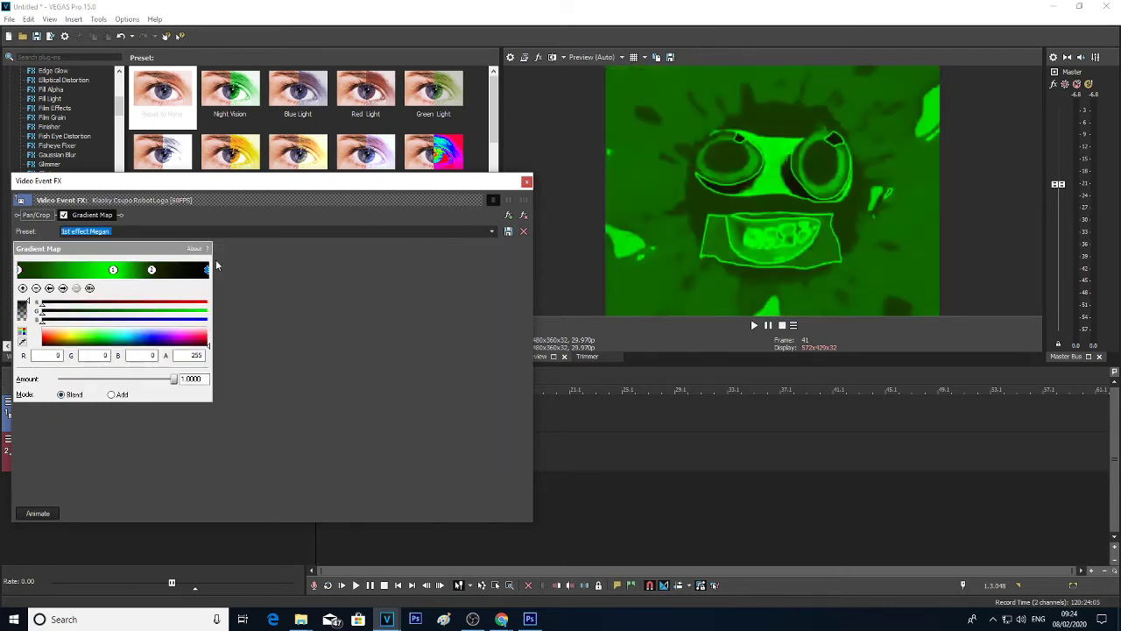
pyautogui.click(114, 271)
pyautogui.click(152, 271)
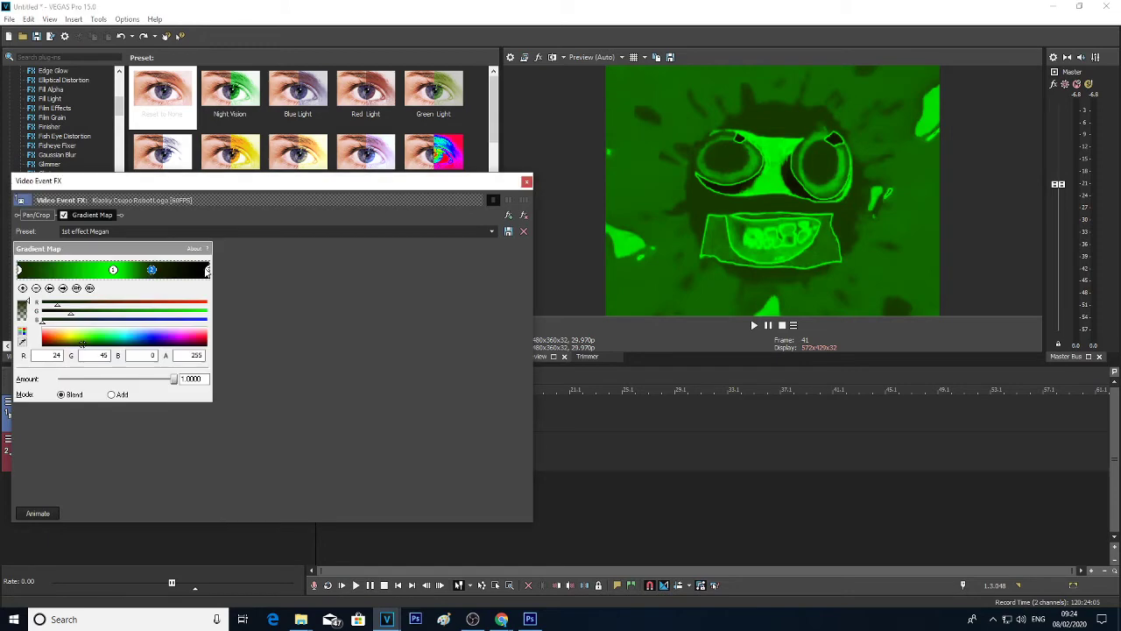
pyautogui.click(207, 270)
pyautogui.click(114, 270)
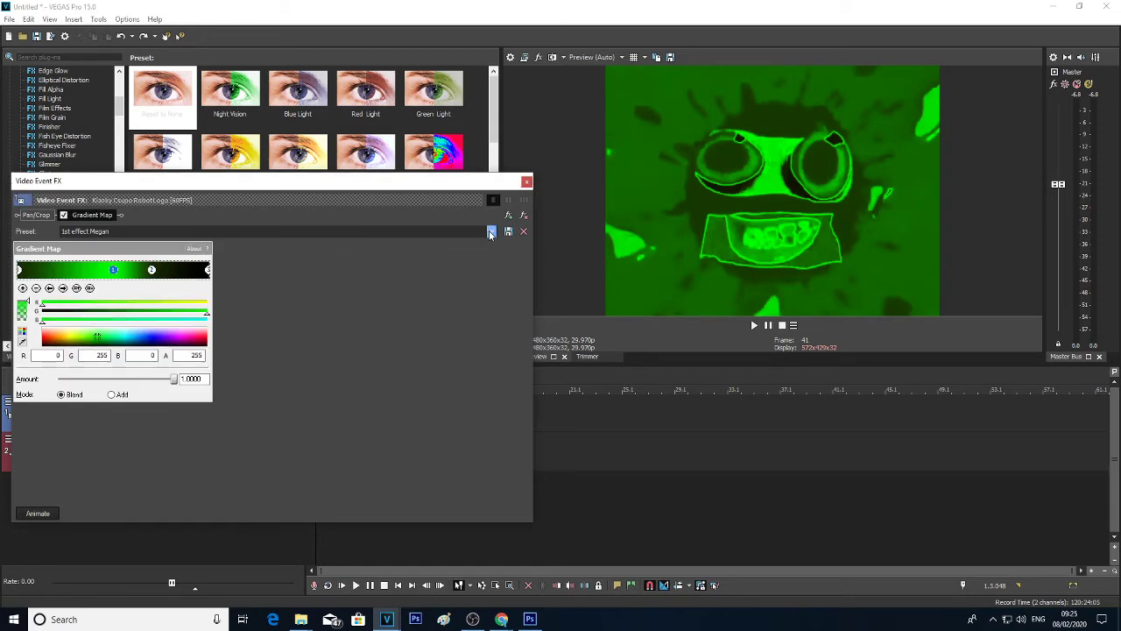
# Step: Try the Meta major preset, then finish on the multicoloured Clearer preset
pyautogui.click(492, 232)
pyautogui.click(445, 250)
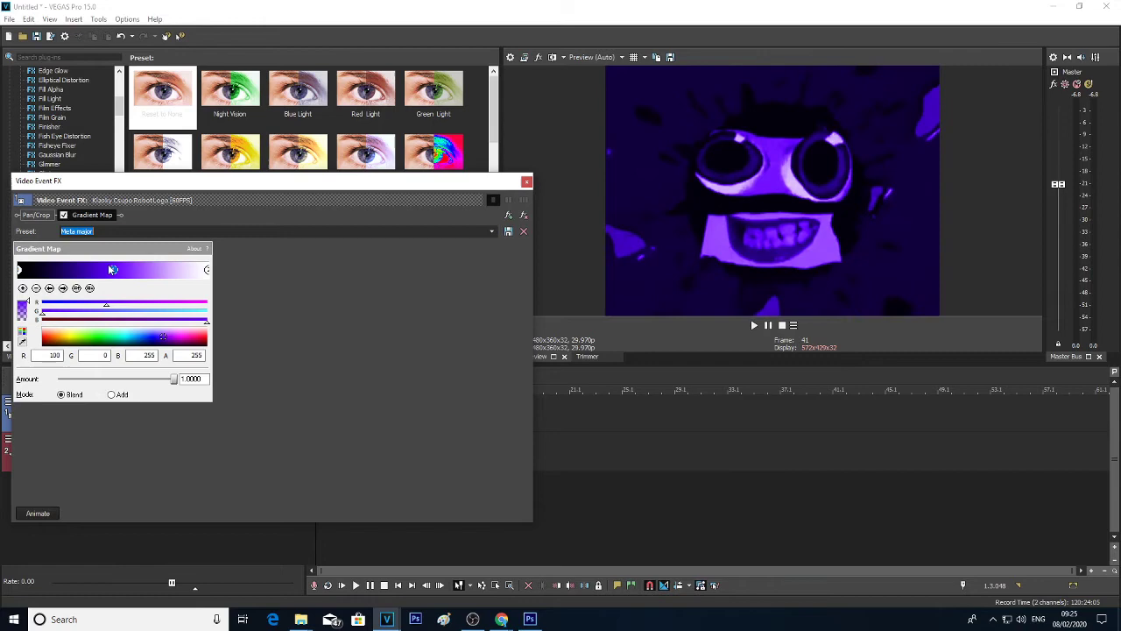
pyautogui.click(18, 271)
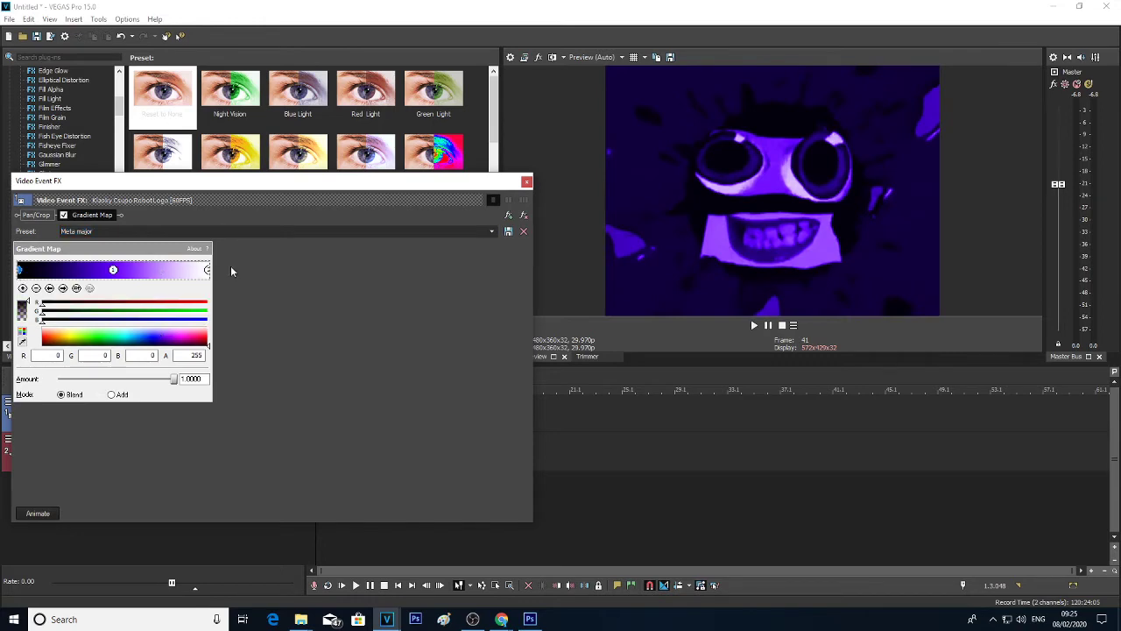
pyautogui.click(207, 271)
pyautogui.click(473, 231)
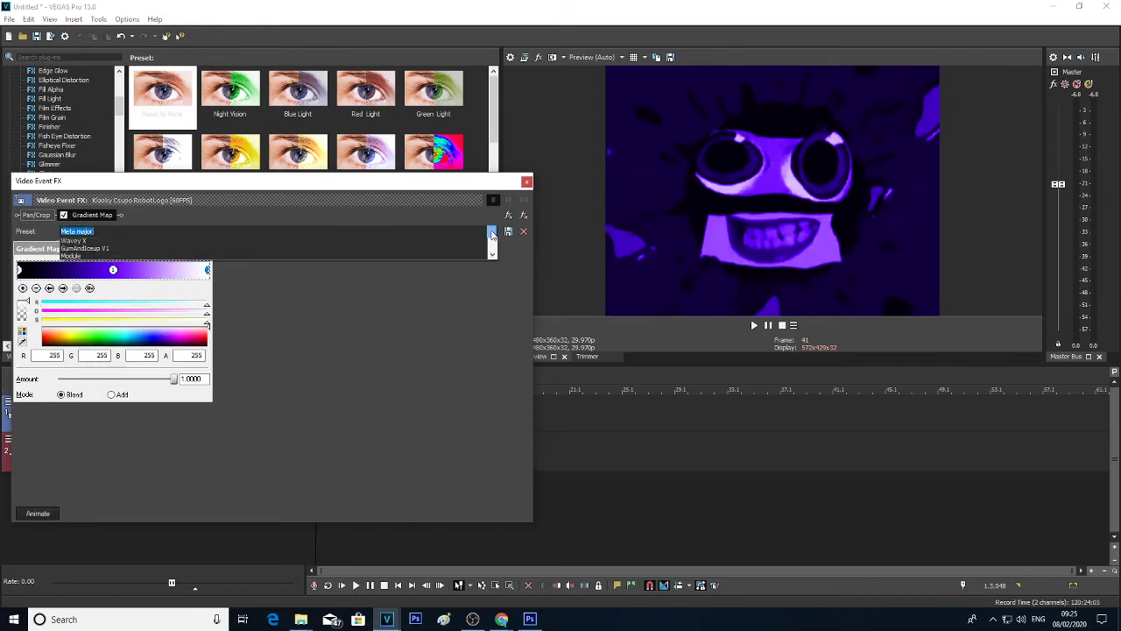
pyautogui.click(458, 249)
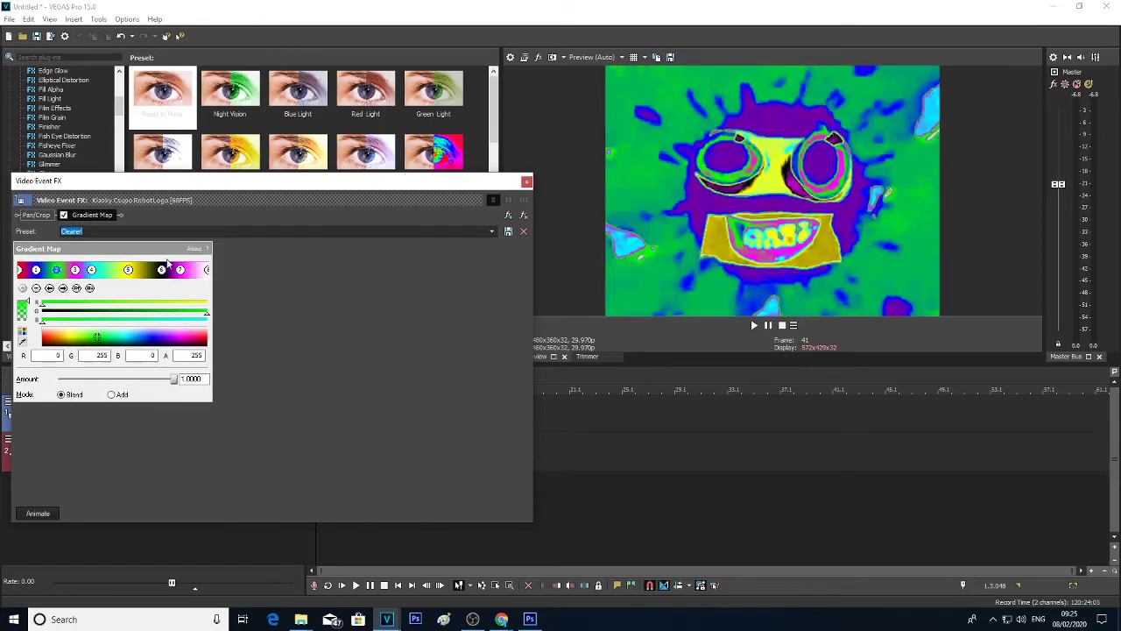
pyautogui.click(76, 271)
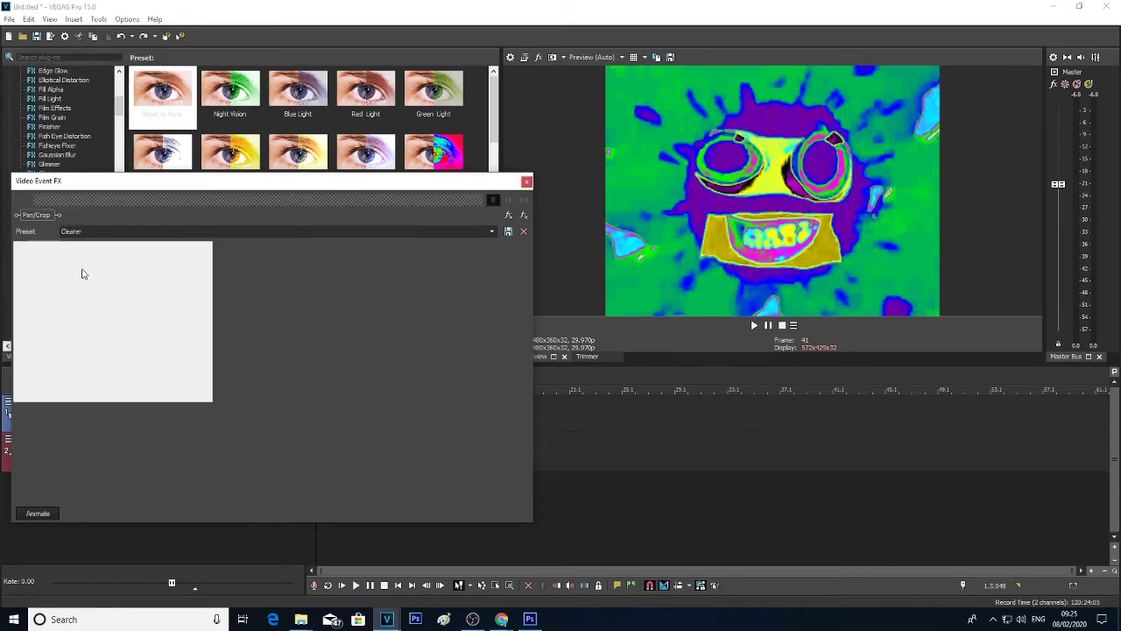
# Step: Inspect the current gradient's colour stops, then apply the Halloween Group preset
pyautogui.click(87, 287)
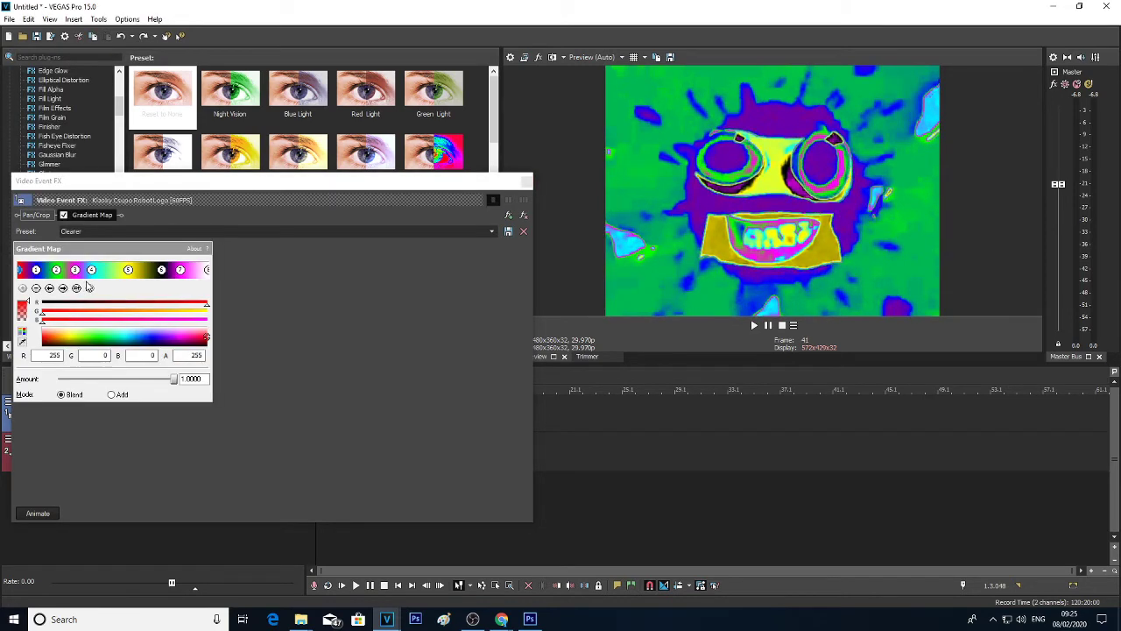
pyautogui.click(63, 289)
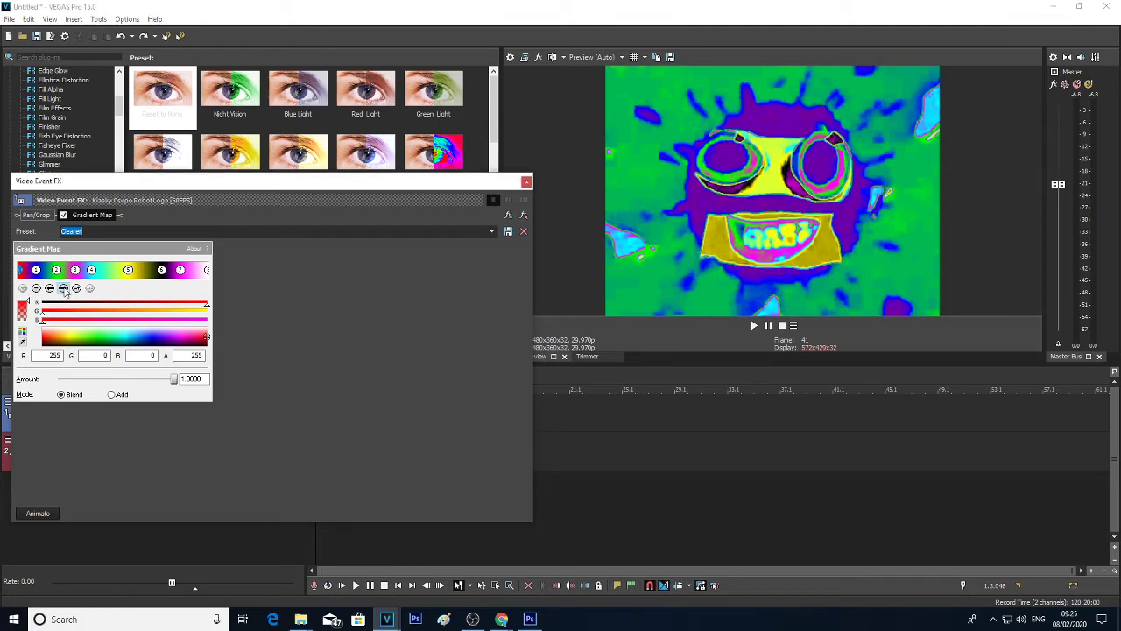
pyautogui.click(63, 289)
pyautogui.click(63, 288)
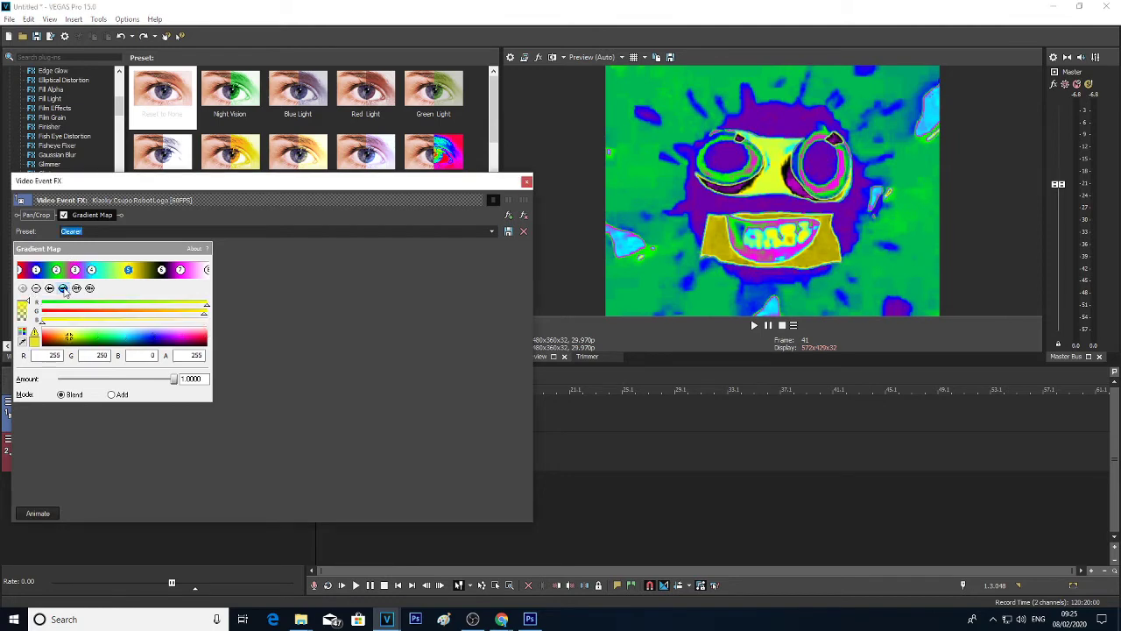
pyautogui.click(64, 288)
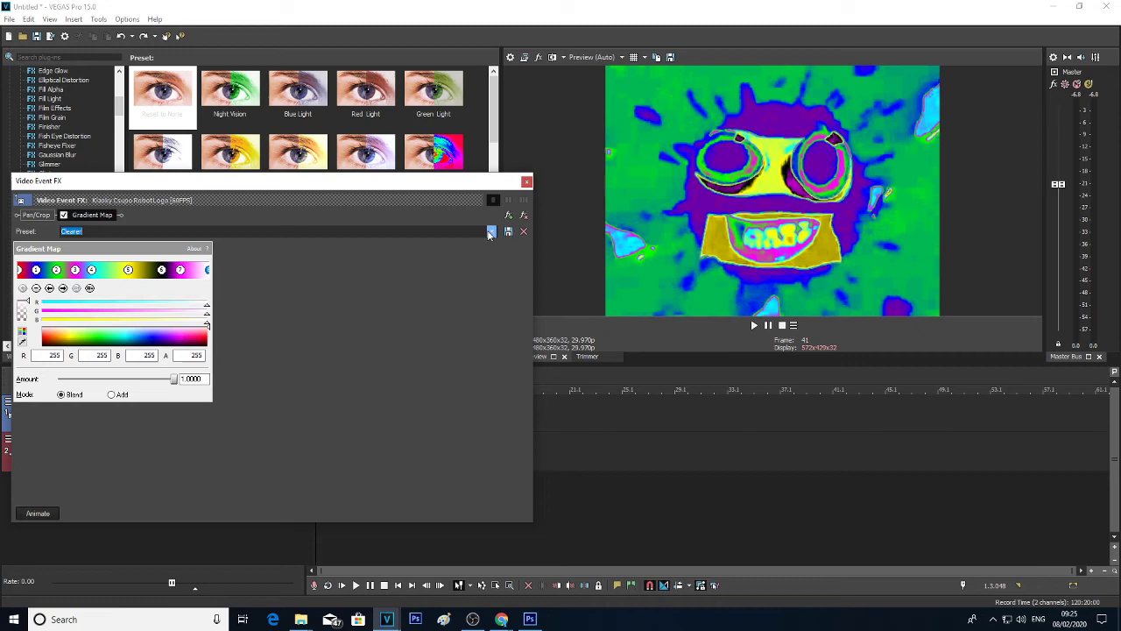
pyautogui.click(491, 231)
pyautogui.click(469, 250)
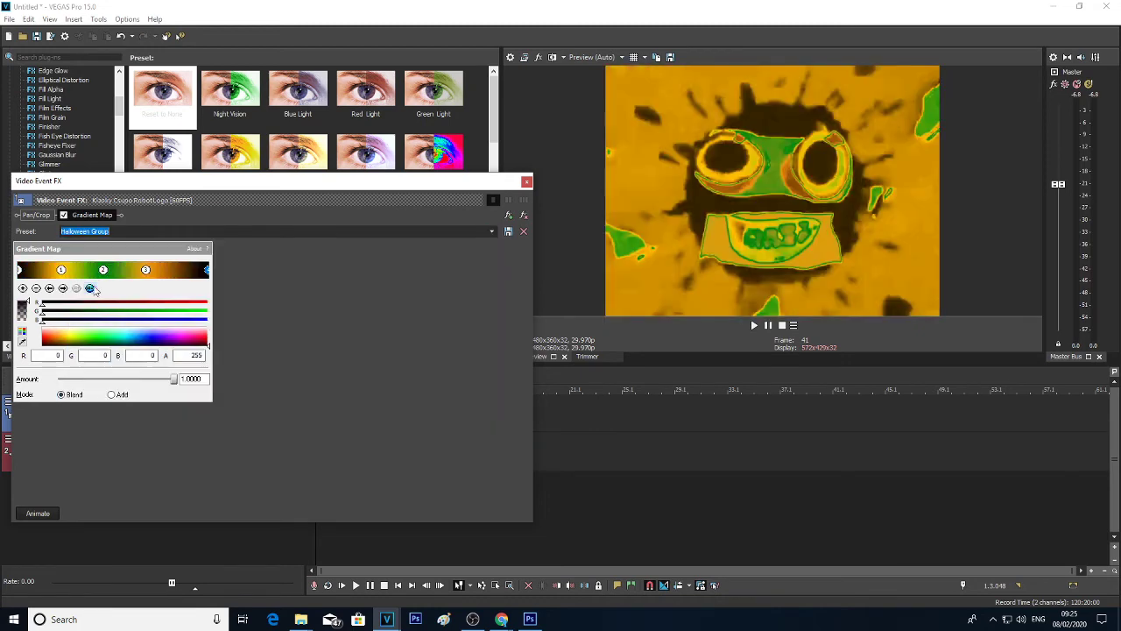
# Step: Apply the Middle Yellow preset, then the Elderly (Original) preset, checking colour stops
pyautogui.click(49, 288)
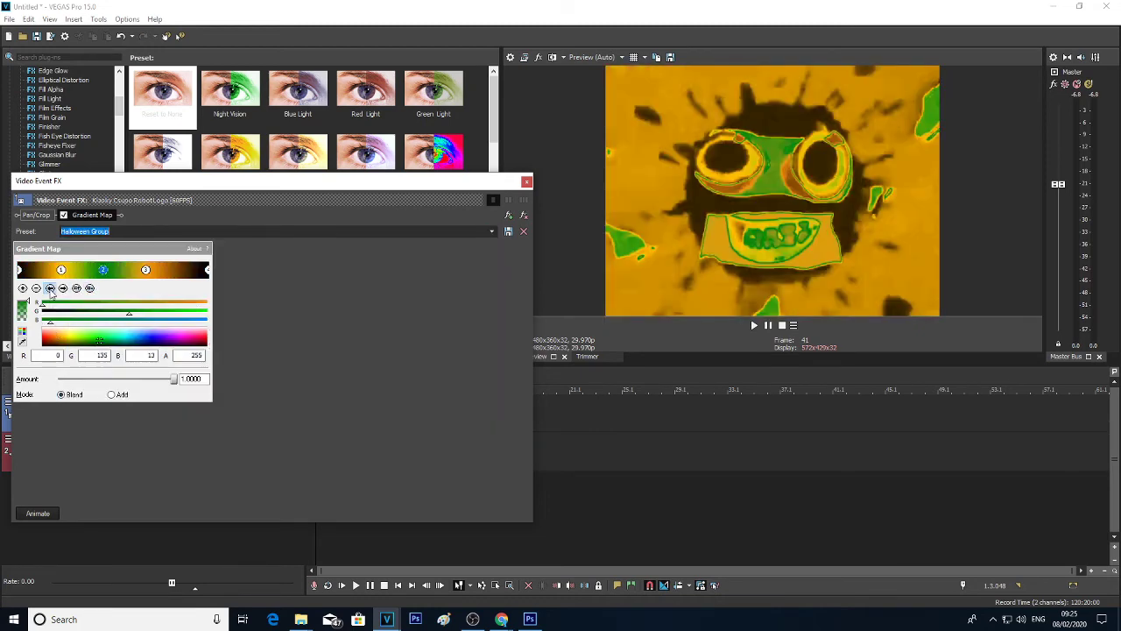
pyautogui.click(49, 288)
pyautogui.click(49, 288)
pyautogui.click(491, 232)
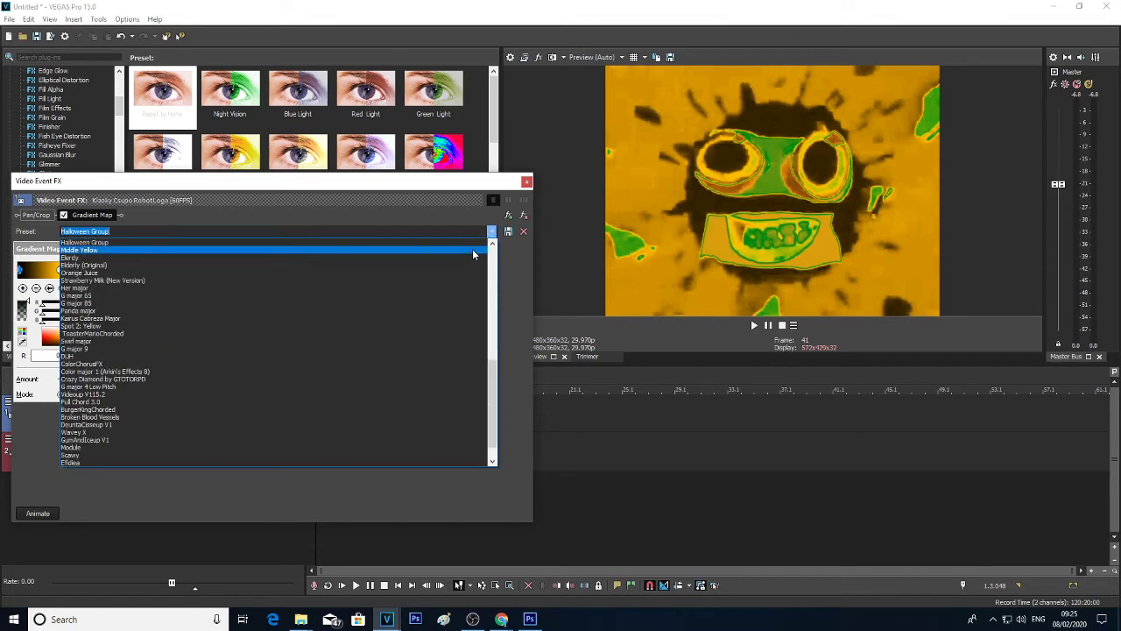
pyautogui.click(472, 249)
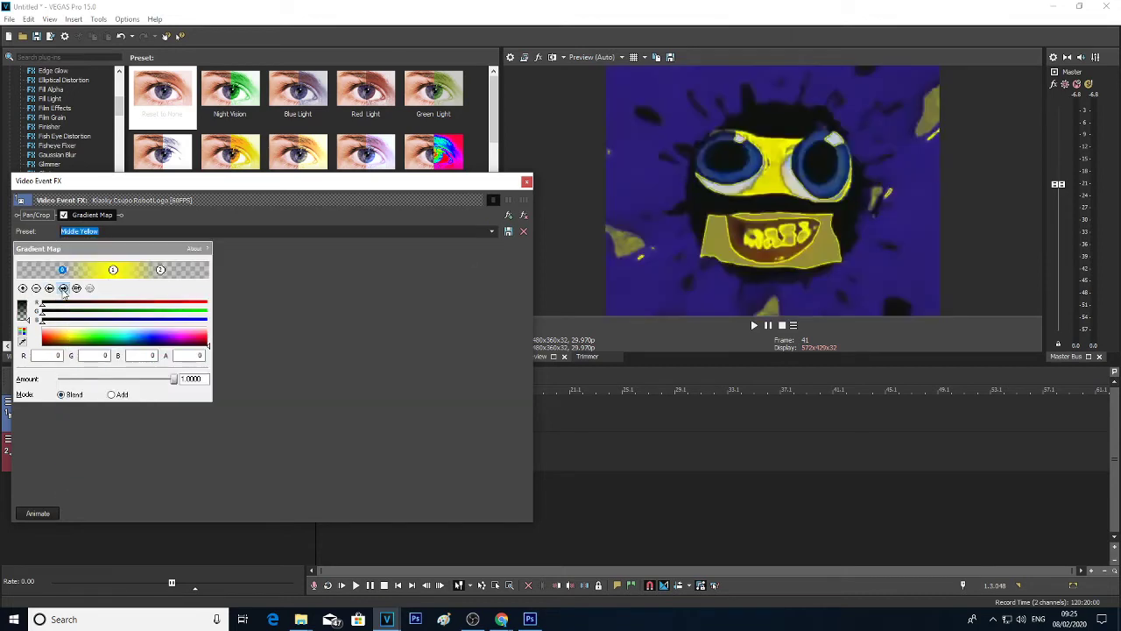
pyautogui.click(56, 293)
pyautogui.click(491, 231)
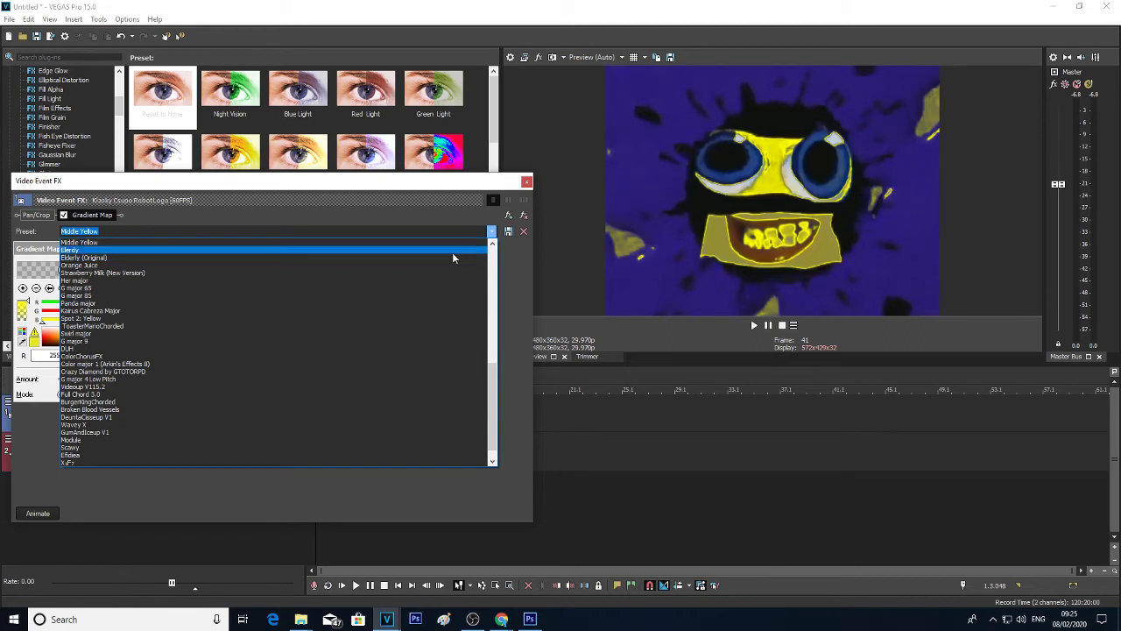
pyautogui.click(453, 256)
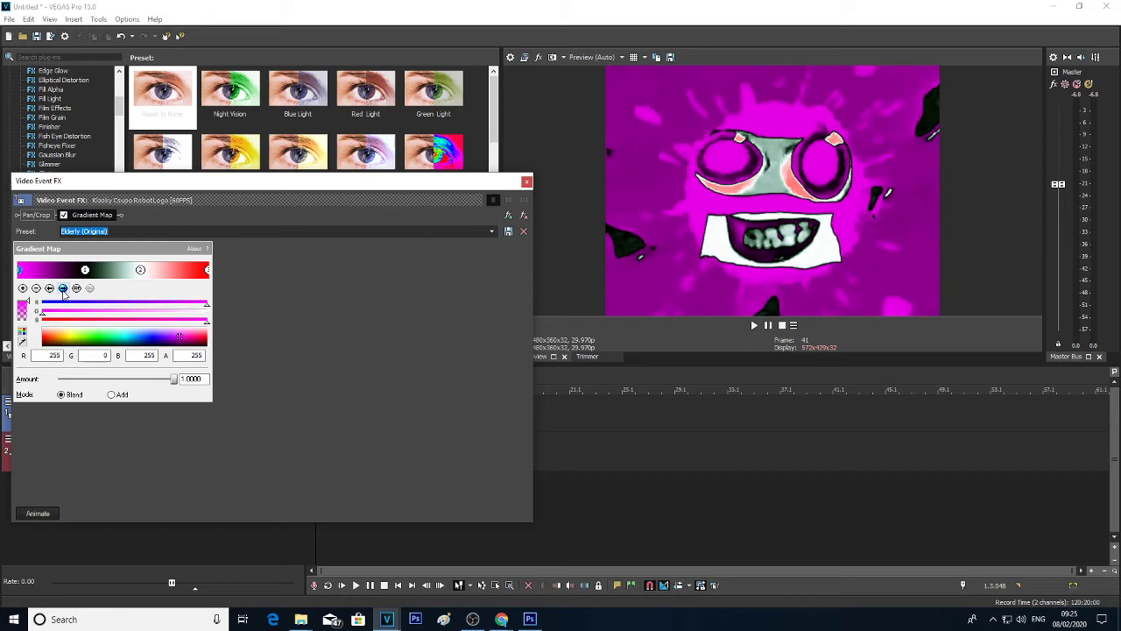
# Step: Apply the Elderly, Orange Juice and Strawberry Milk (New Version) presets in turn
pyautogui.click(62, 289)
pyautogui.click(491, 233)
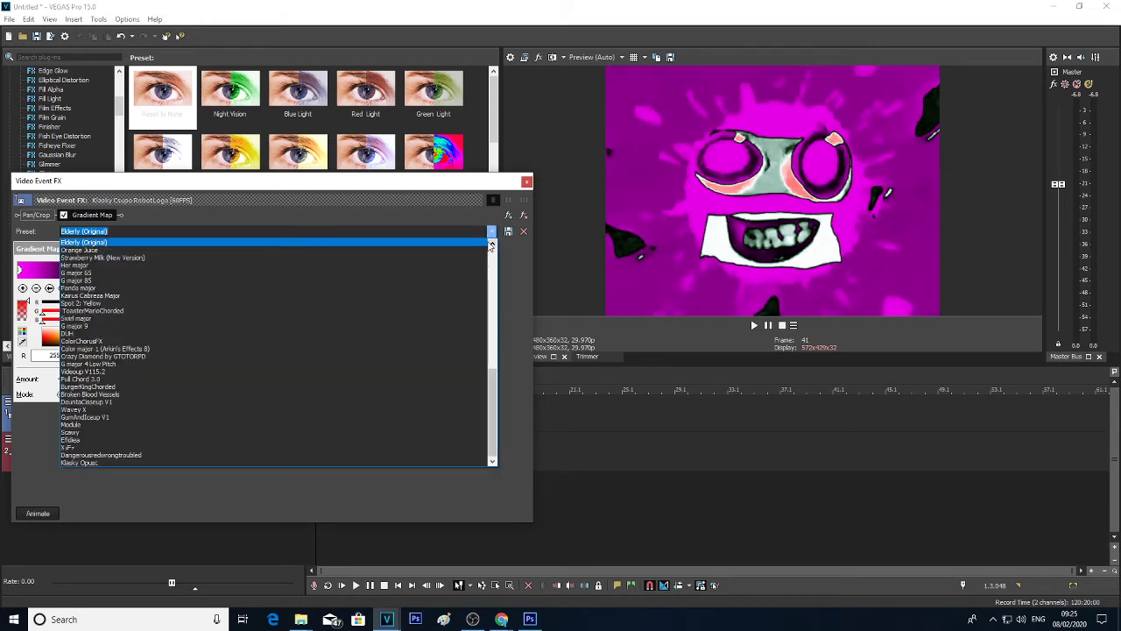
pyautogui.click(452, 257)
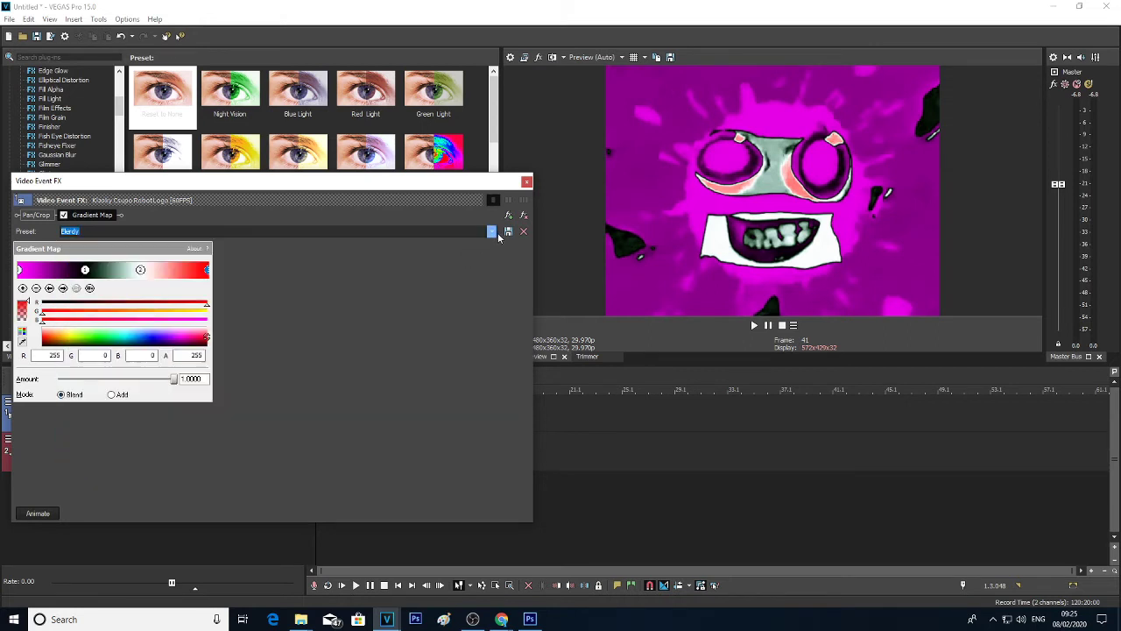
pyautogui.click(492, 231)
pyautogui.click(453, 258)
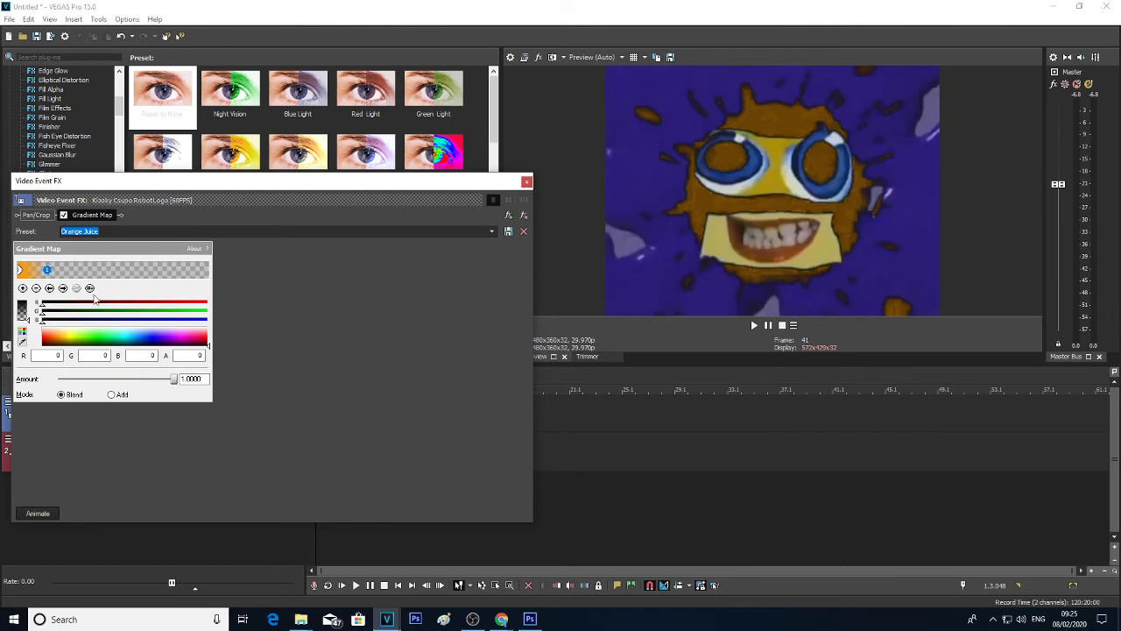
pyautogui.click(49, 289)
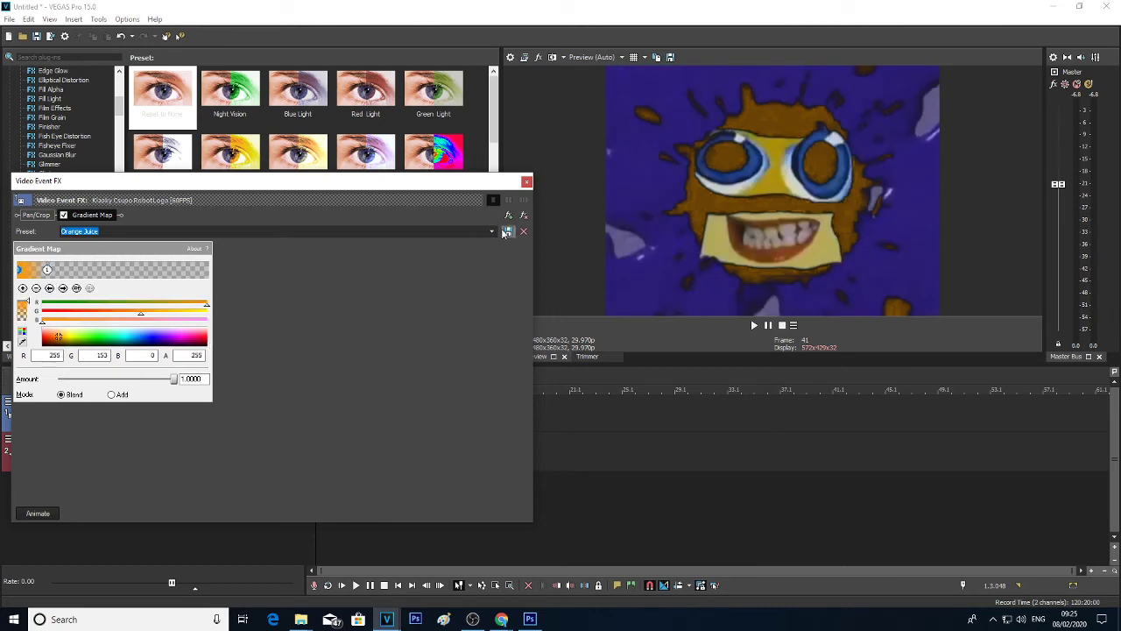
pyautogui.click(489, 232)
pyautogui.click(428, 258)
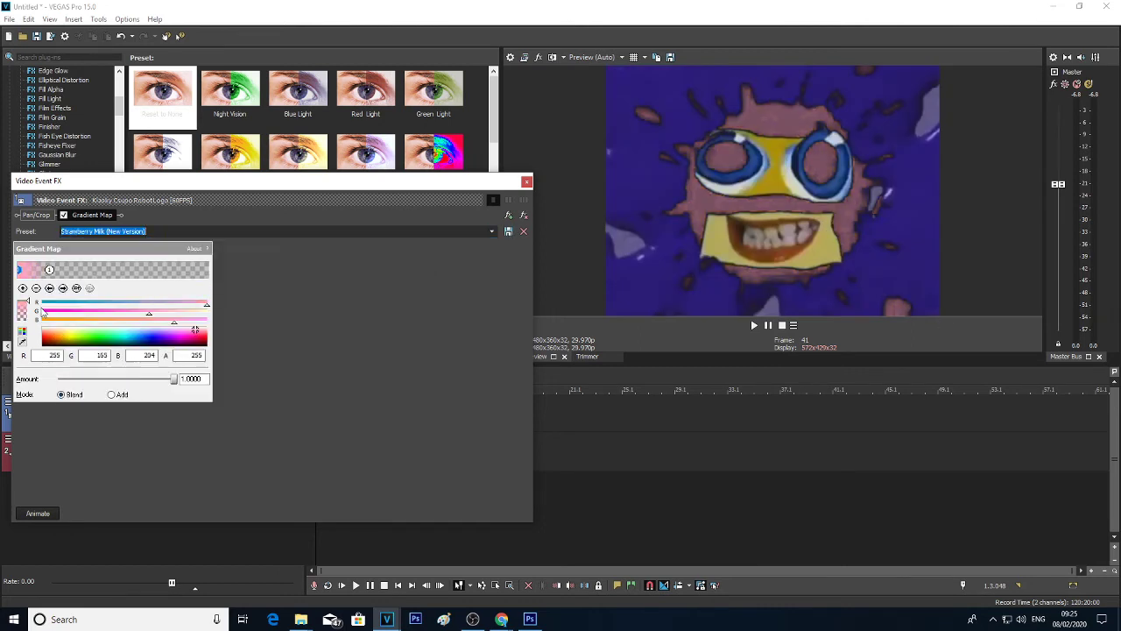
# Step: Apply the Her major, G major 65 and G major 85 presets in turn
pyautogui.click(493, 231)
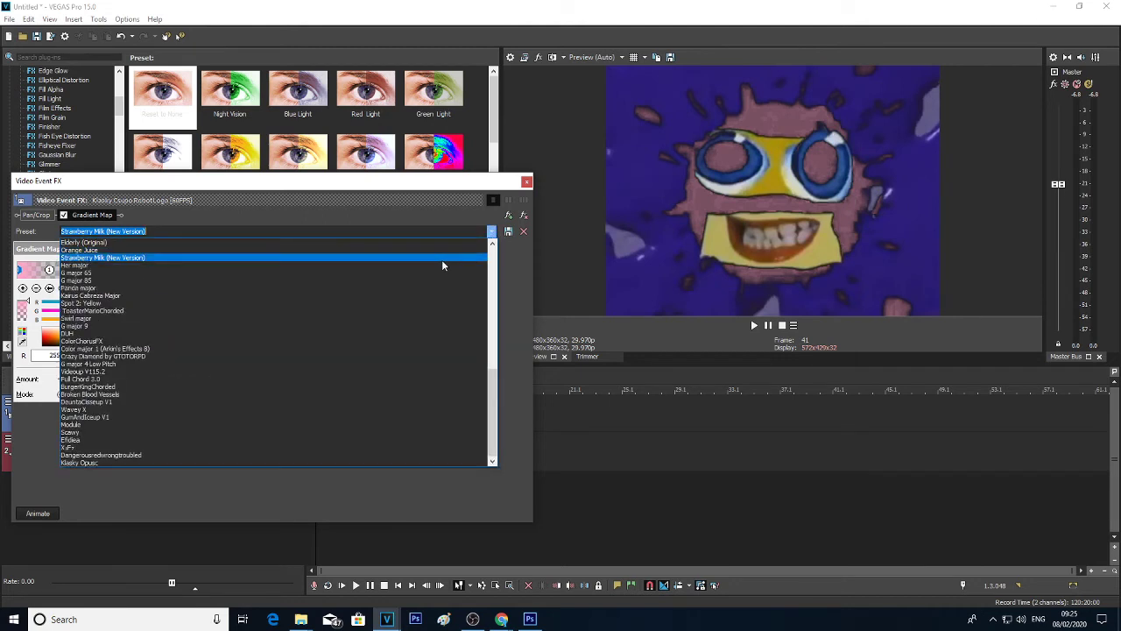
pyautogui.click(442, 261)
pyautogui.click(491, 232)
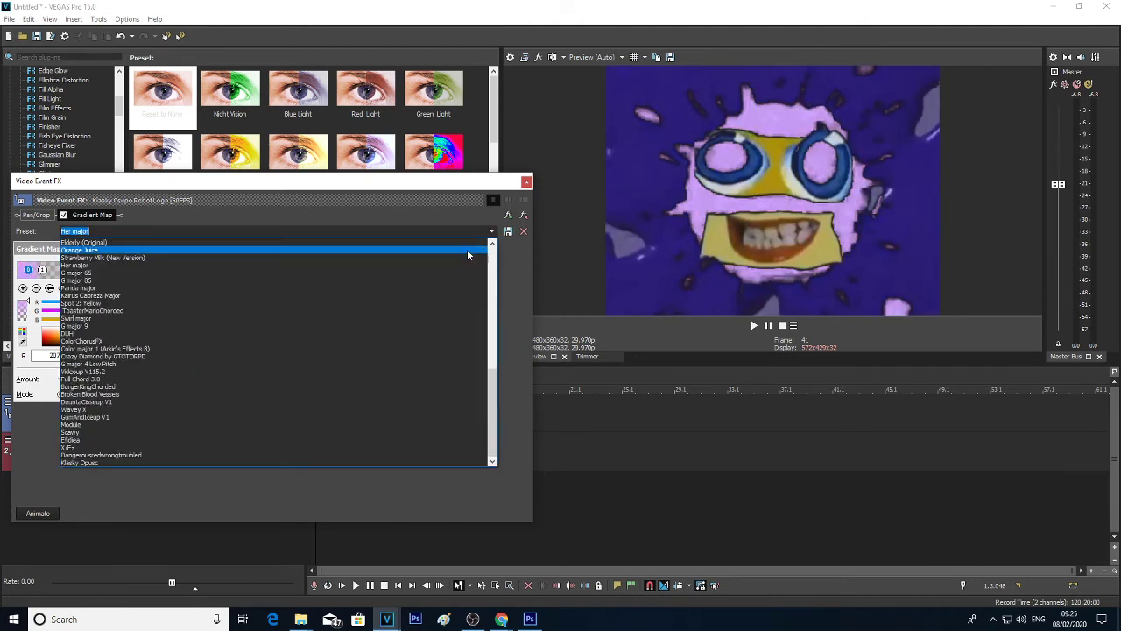
pyautogui.click(439, 272)
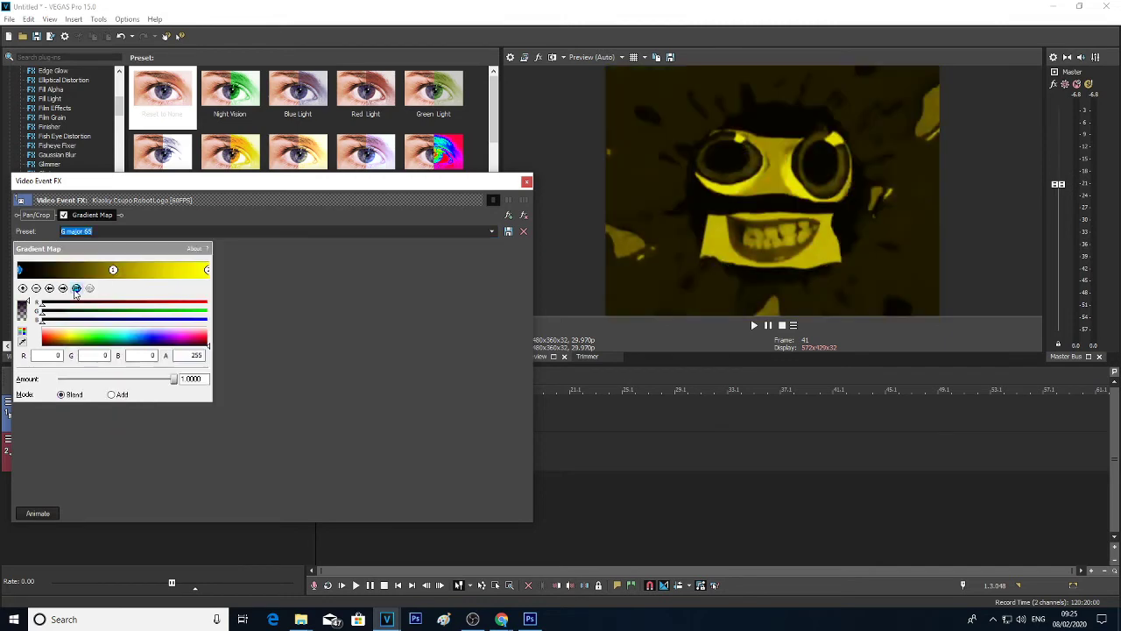
pyautogui.click(76, 289)
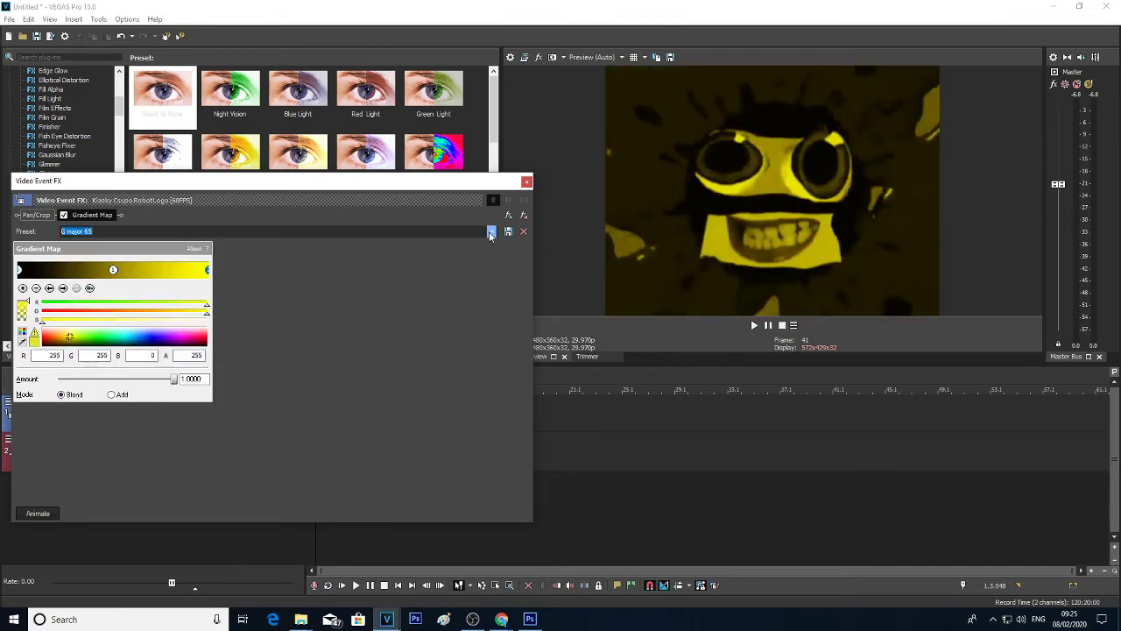
pyautogui.click(491, 231)
pyautogui.click(414, 278)
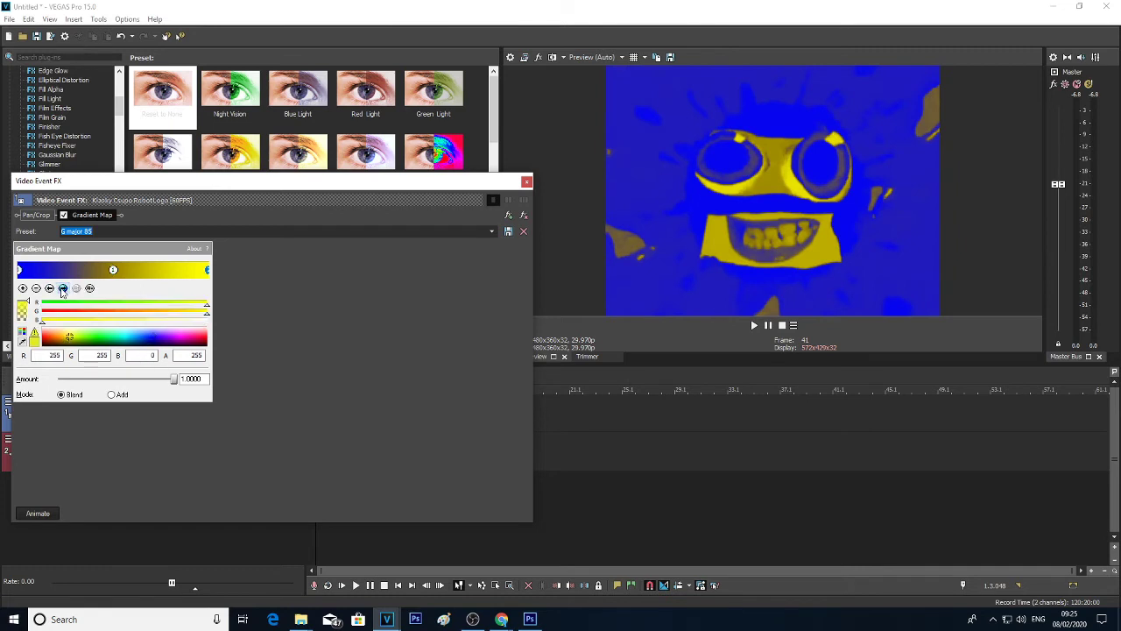
# Step: Apply the Panda major and Kairus Cabreza Major presets, inspecting their colour stops
pyautogui.click(491, 231)
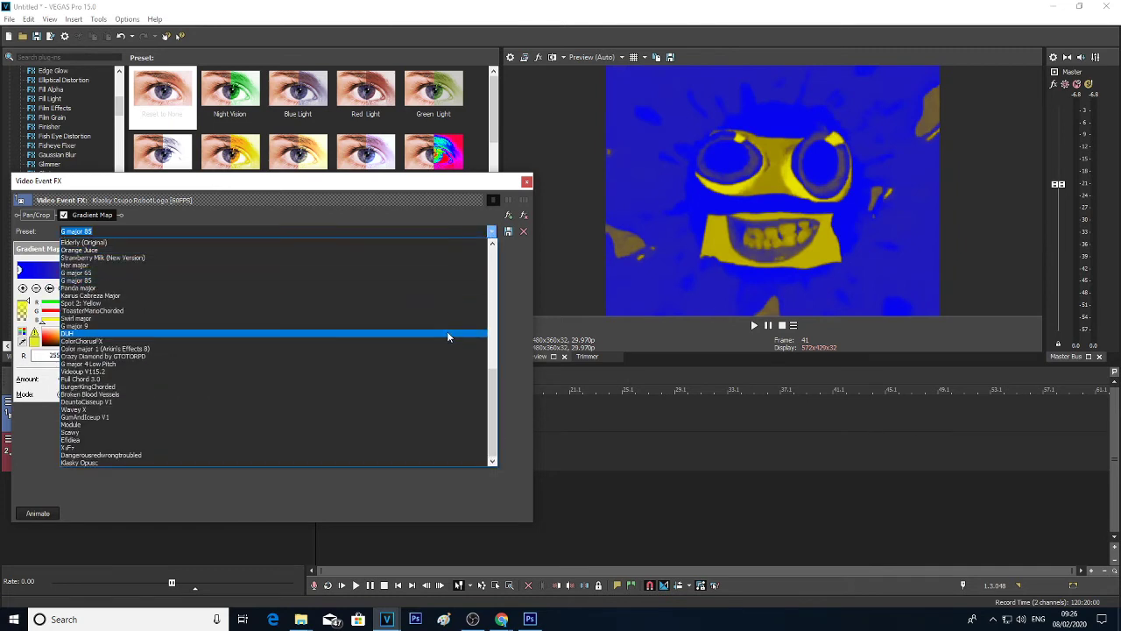
pyautogui.click(432, 288)
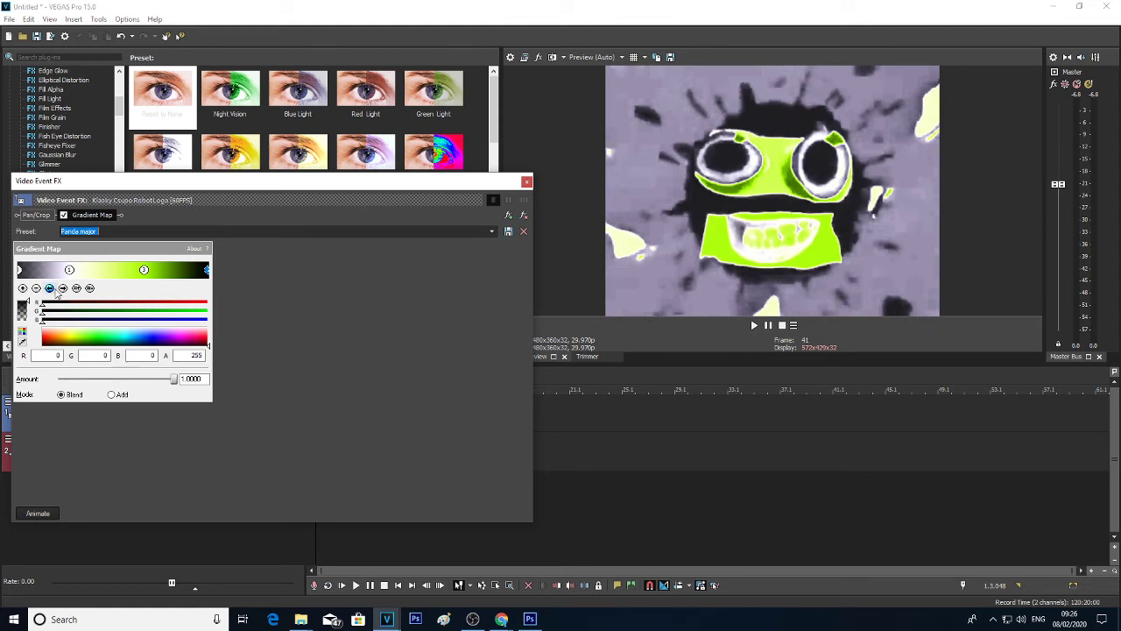
pyautogui.click(50, 288)
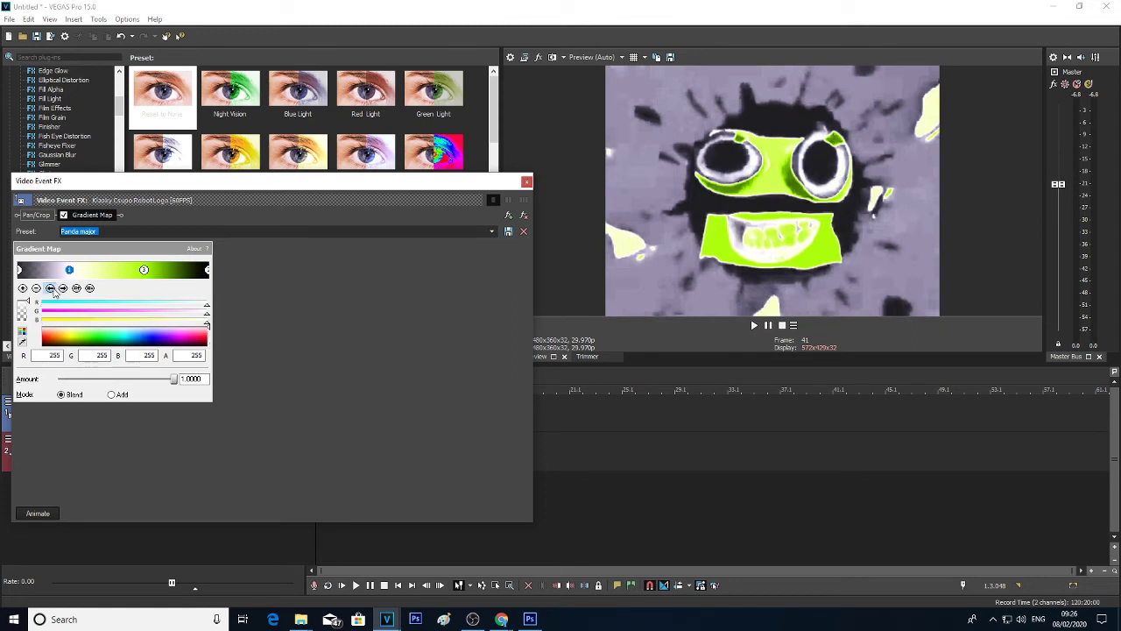
pyautogui.click(491, 232)
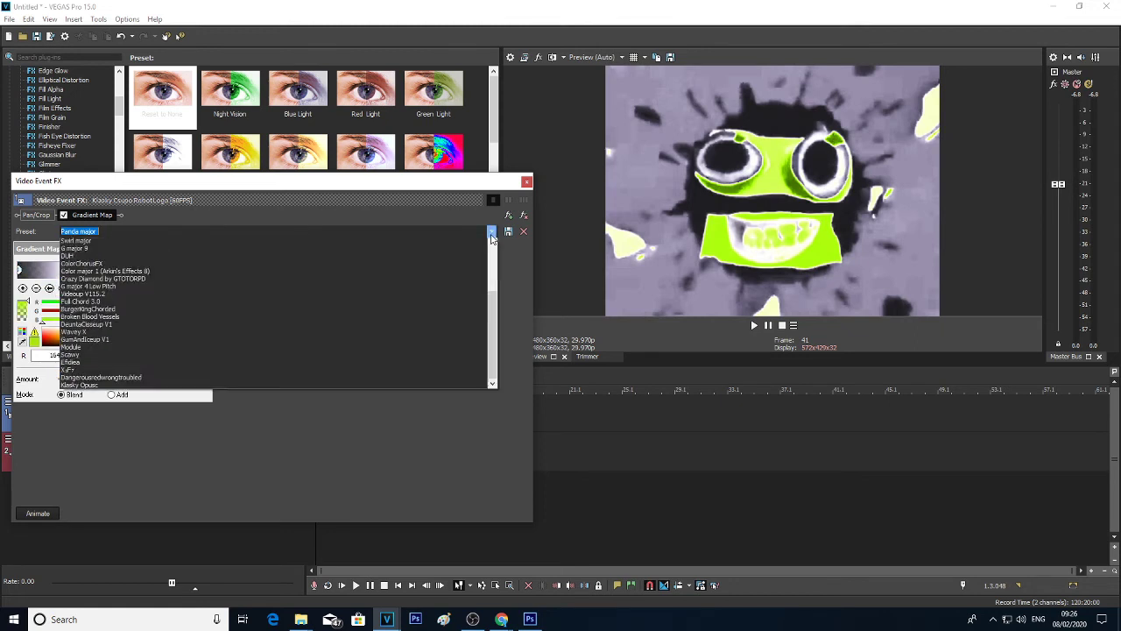
pyautogui.click(423, 295)
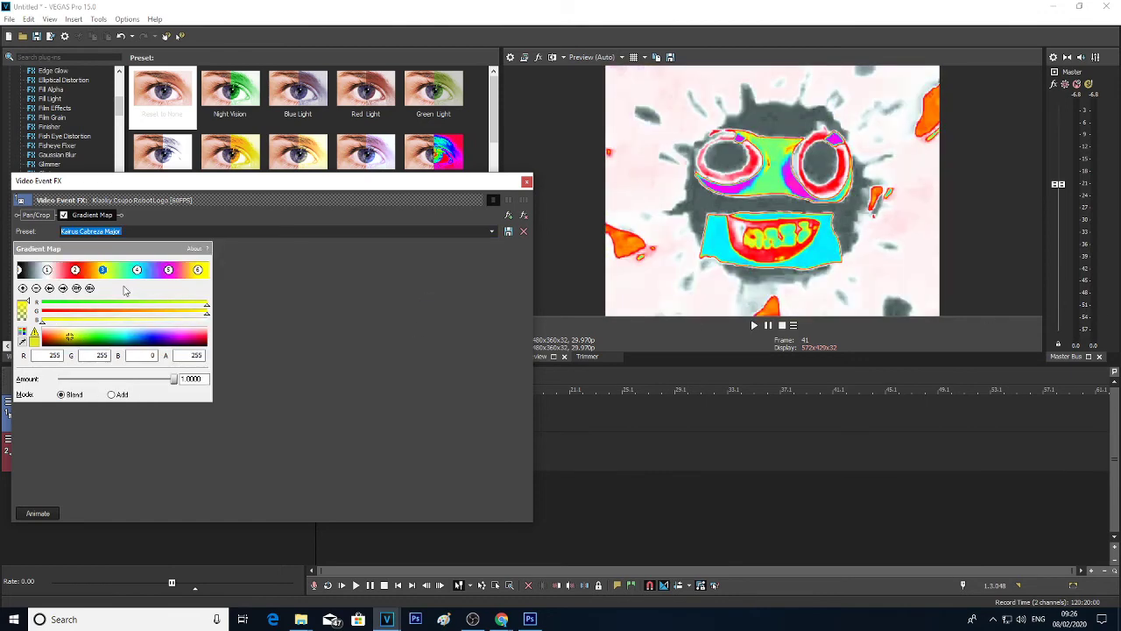
pyautogui.click(62, 289)
pyautogui.click(62, 289)
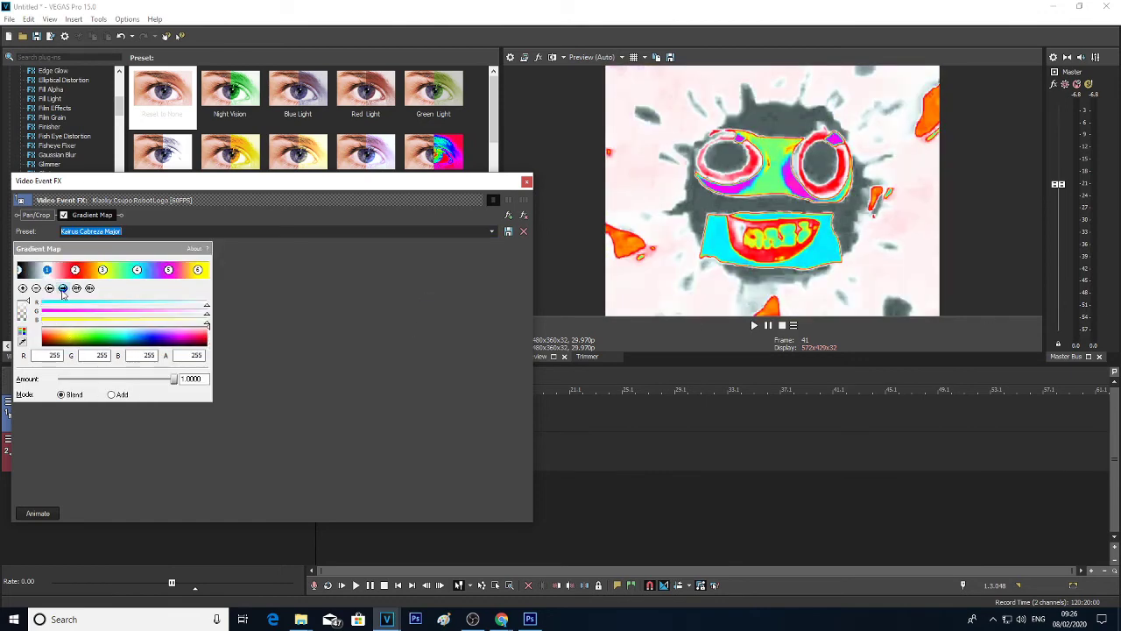
pyautogui.click(63, 289)
pyautogui.click(62, 290)
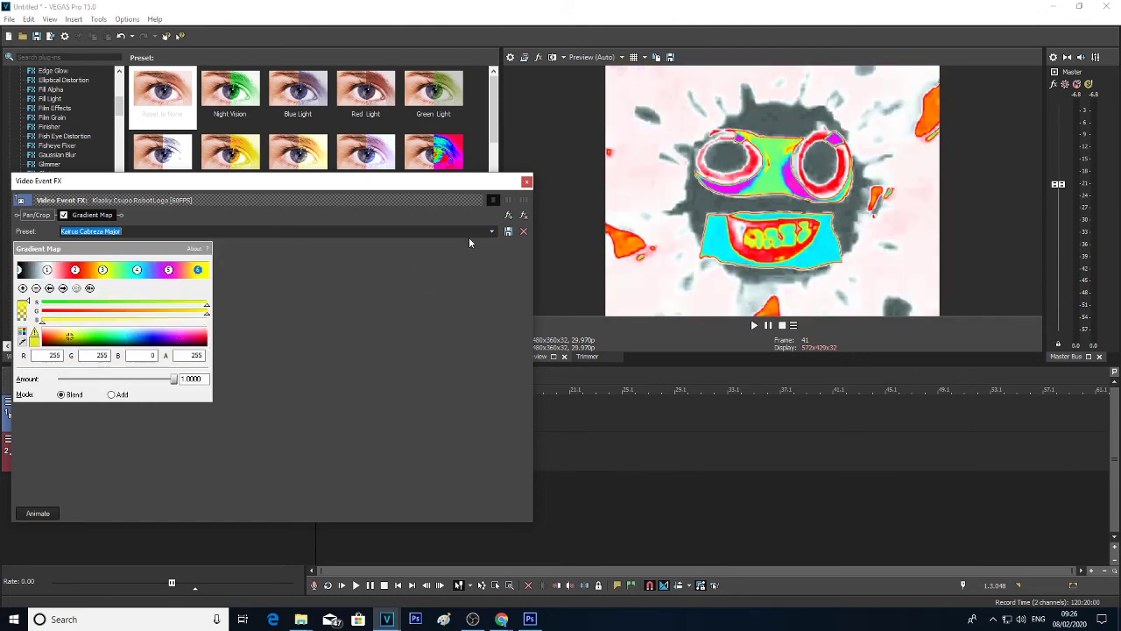
pyautogui.click(491, 231)
# Step: Apply the Spot 2: Yellow preset, then the ToasterMarioChorded preset
pyautogui.click(411, 305)
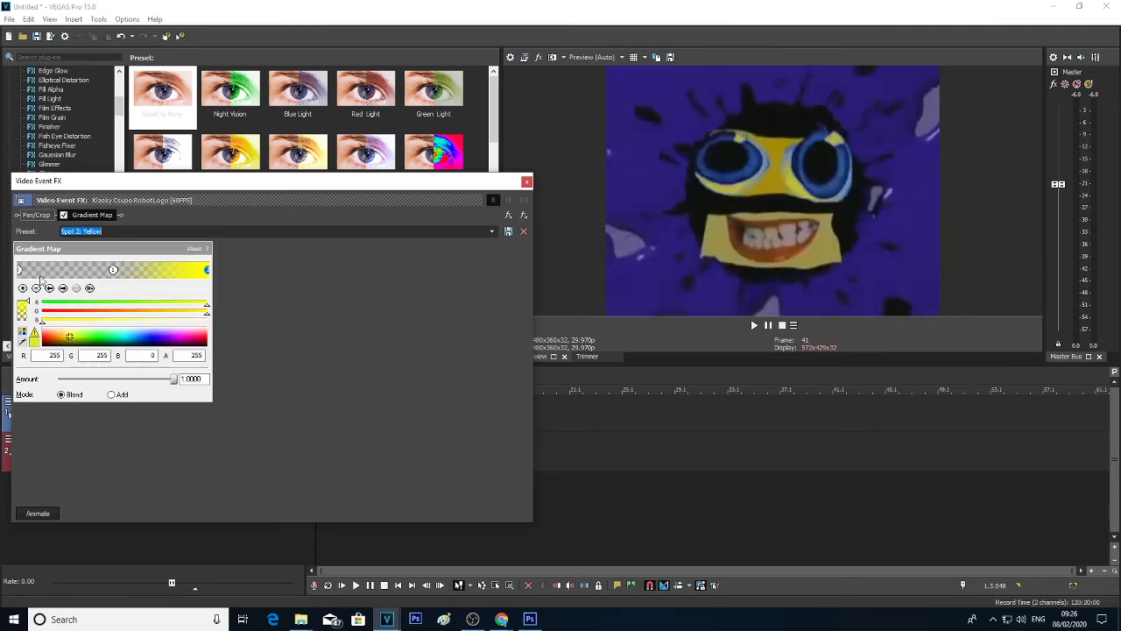
pyautogui.click(491, 231)
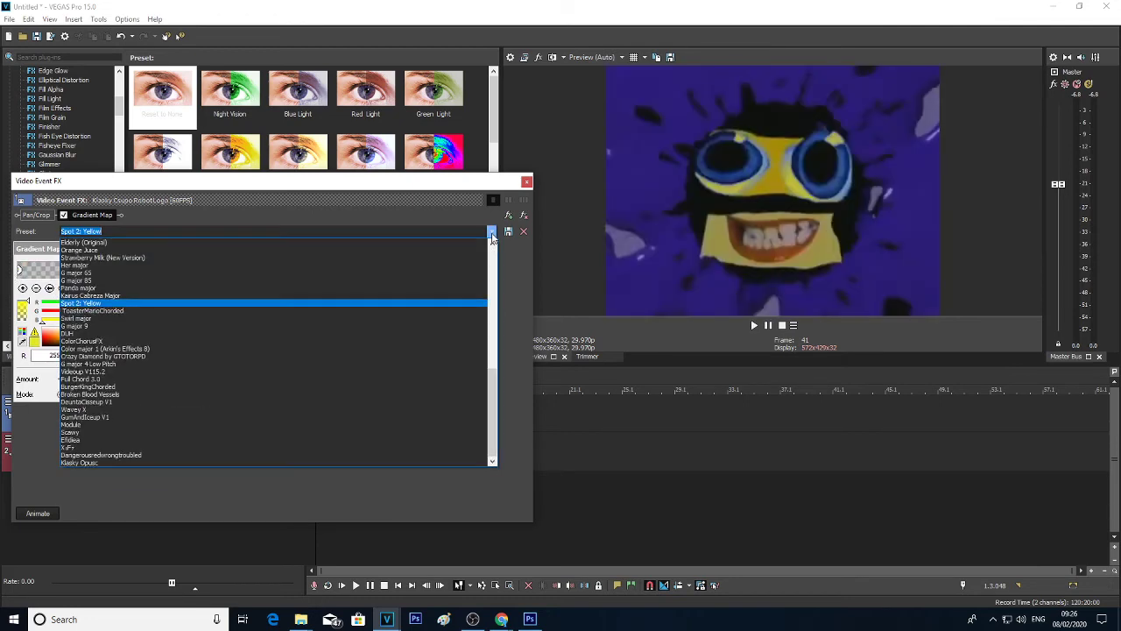
pyautogui.click(393, 311)
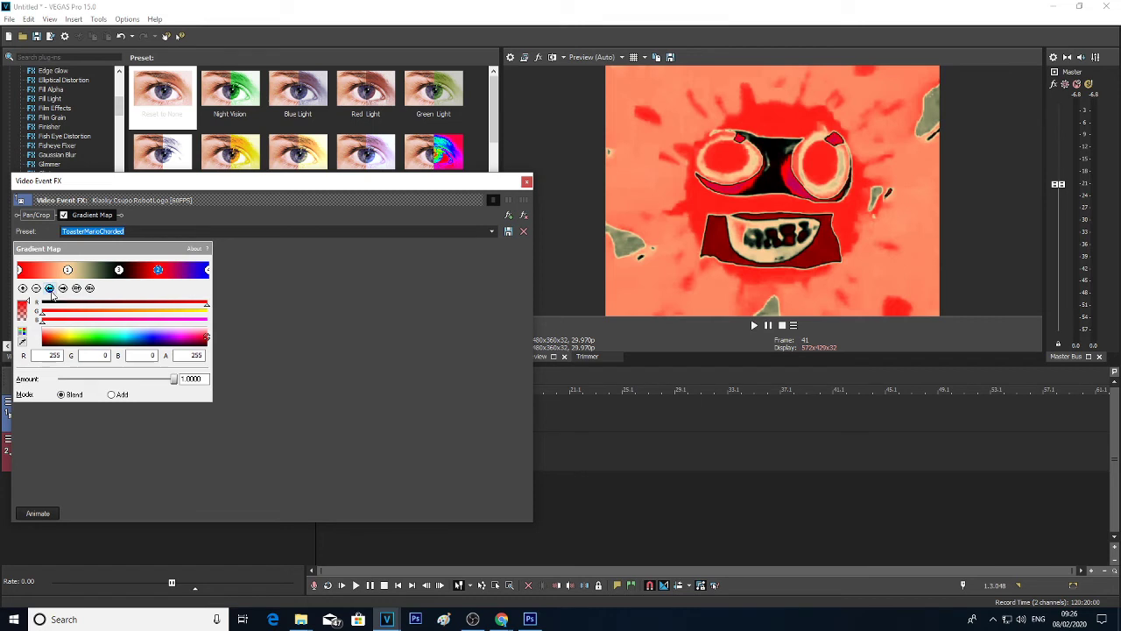
pyautogui.click(52, 290)
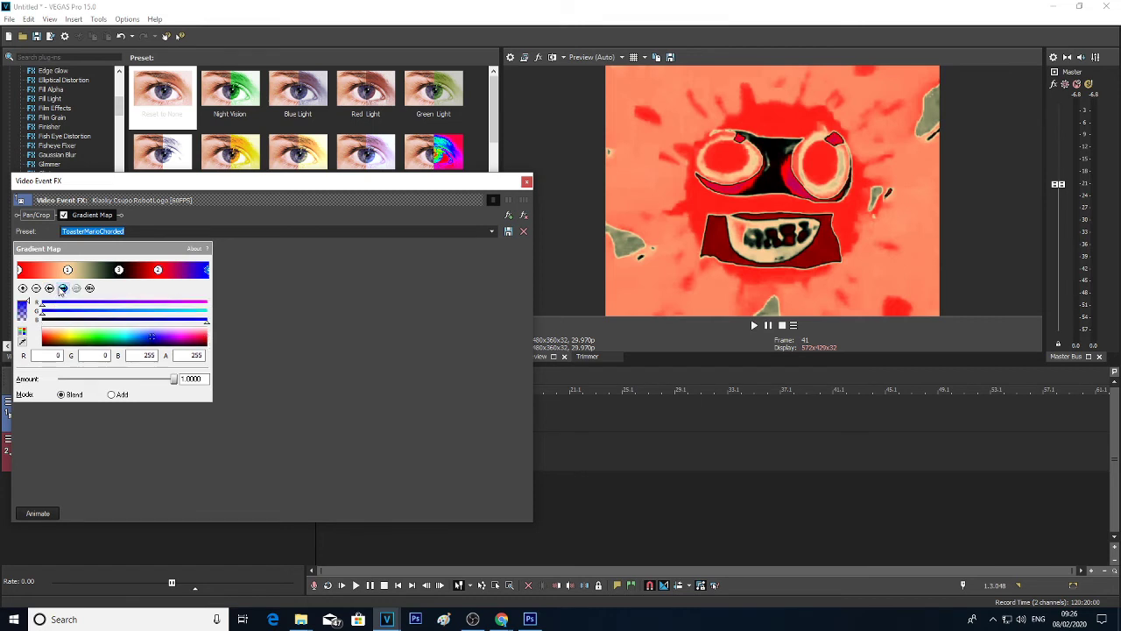
# Step: Apply the Swirl major preset, check its green start stop, then apply G major 9
pyautogui.click(492, 231)
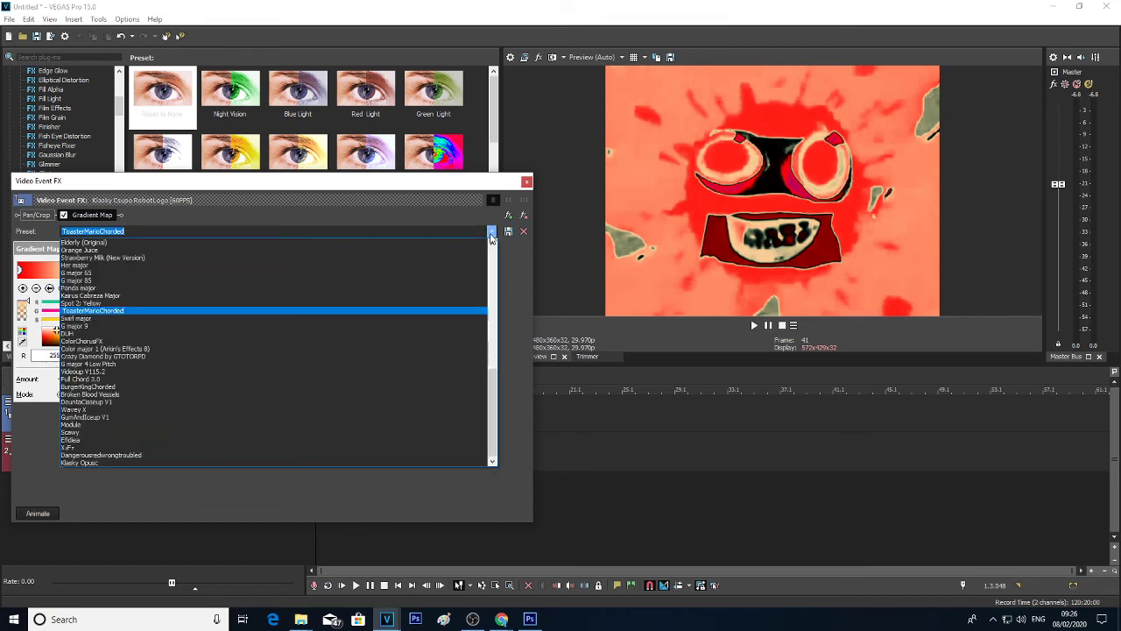
pyautogui.click(424, 312)
pyautogui.click(19, 269)
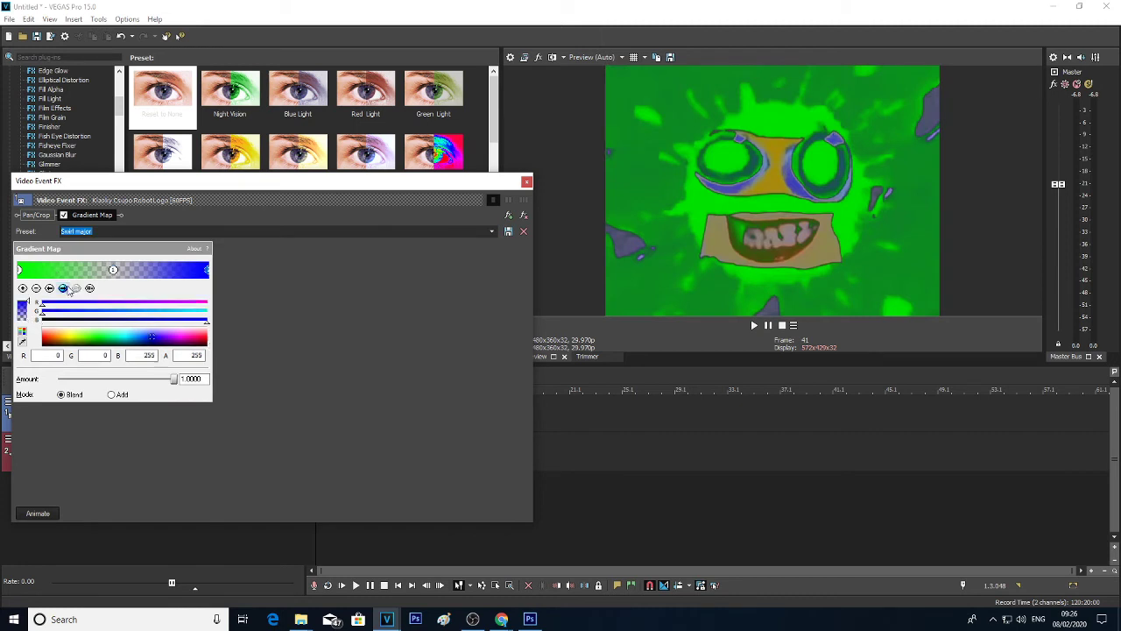
pyautogui.click(492, 232)
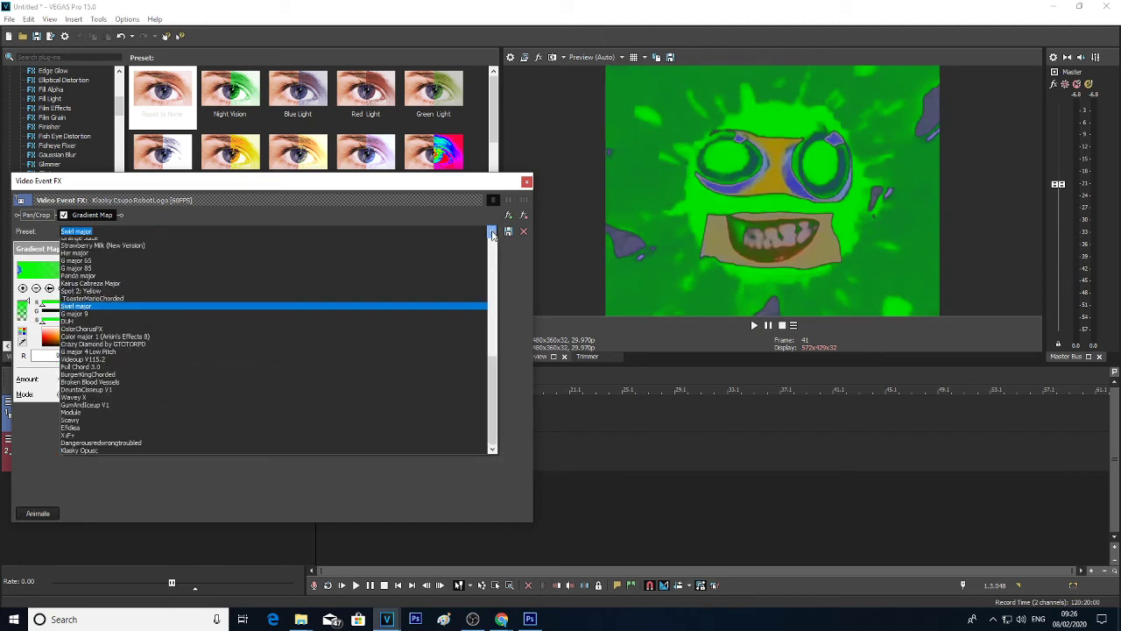
pyautogui.click(357, 325)
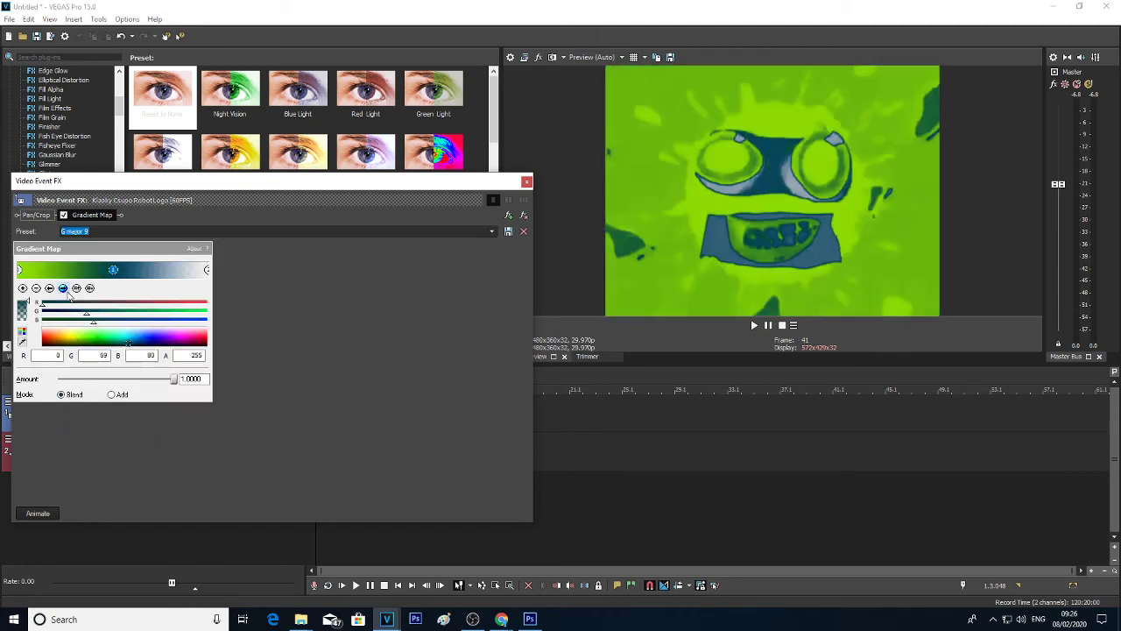
# Step: Apply the DUH preset and inspect its red middle and black end stops
pyautogui.click(493, 233)
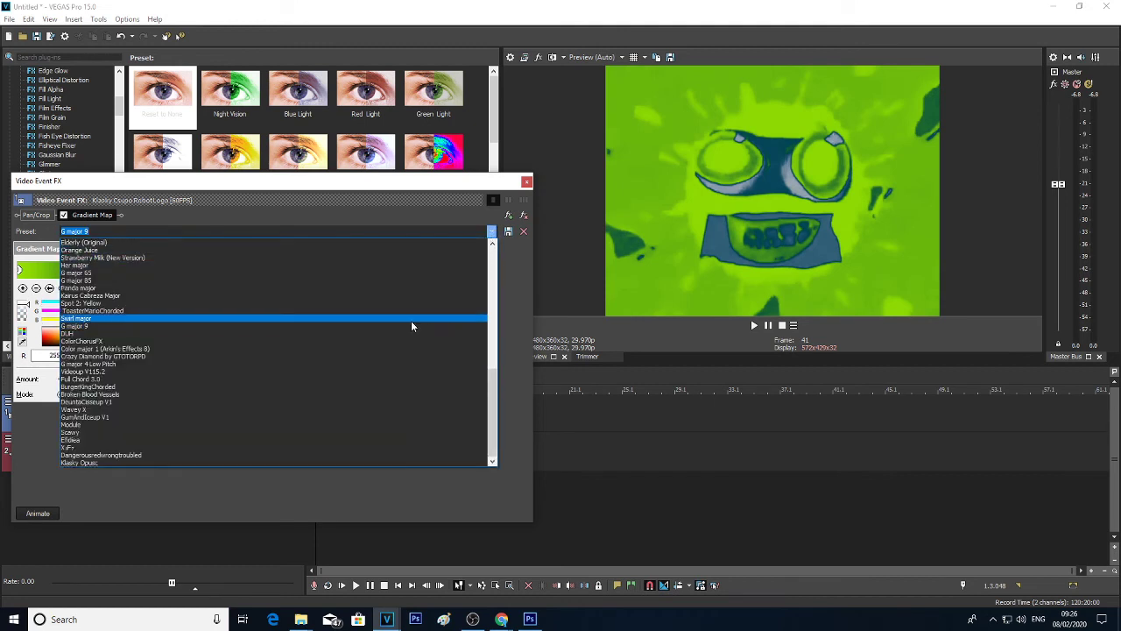
pyautogui.click(389, 335)
pyautogui.click(113, 269)
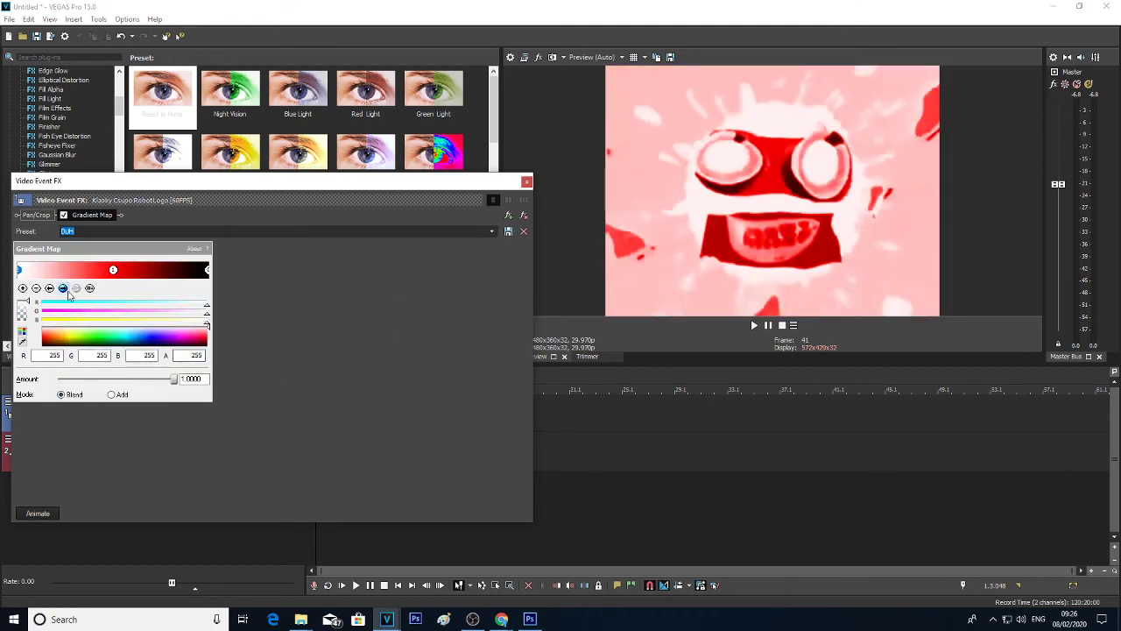
pyautogui.click(207, 269)
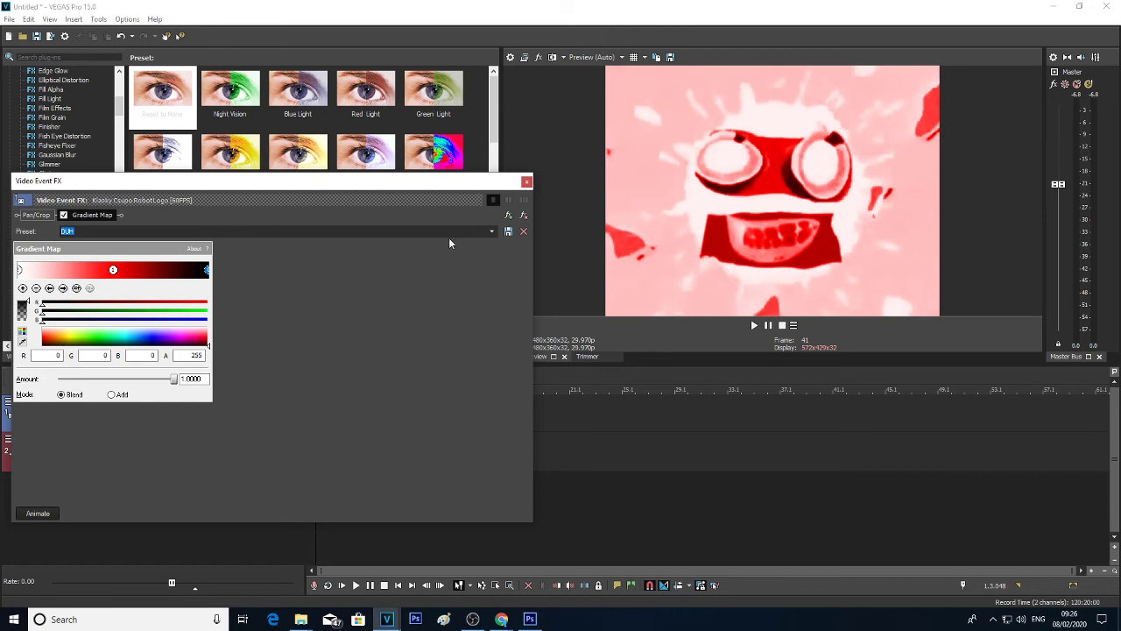
# Step: Apply the ColorChorusFX preset and step through its gradient colour stops
pyautogui.click(491, 233)
pyautogui.click(405, 342)
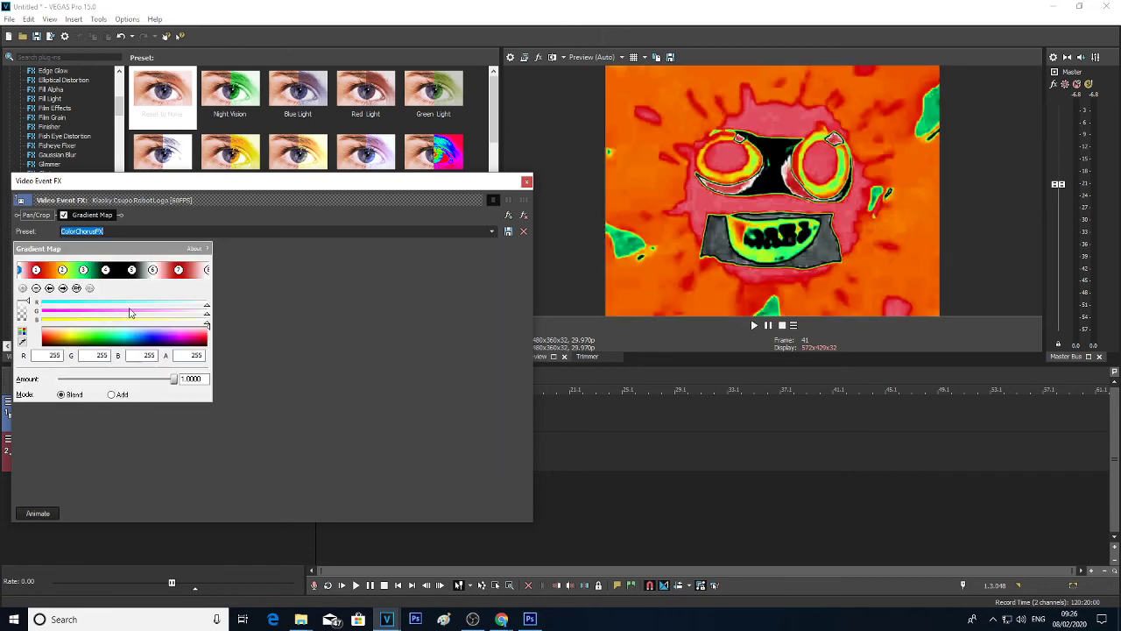
pyautogui.click(63, 290)
pyautogui.click(64, 290)
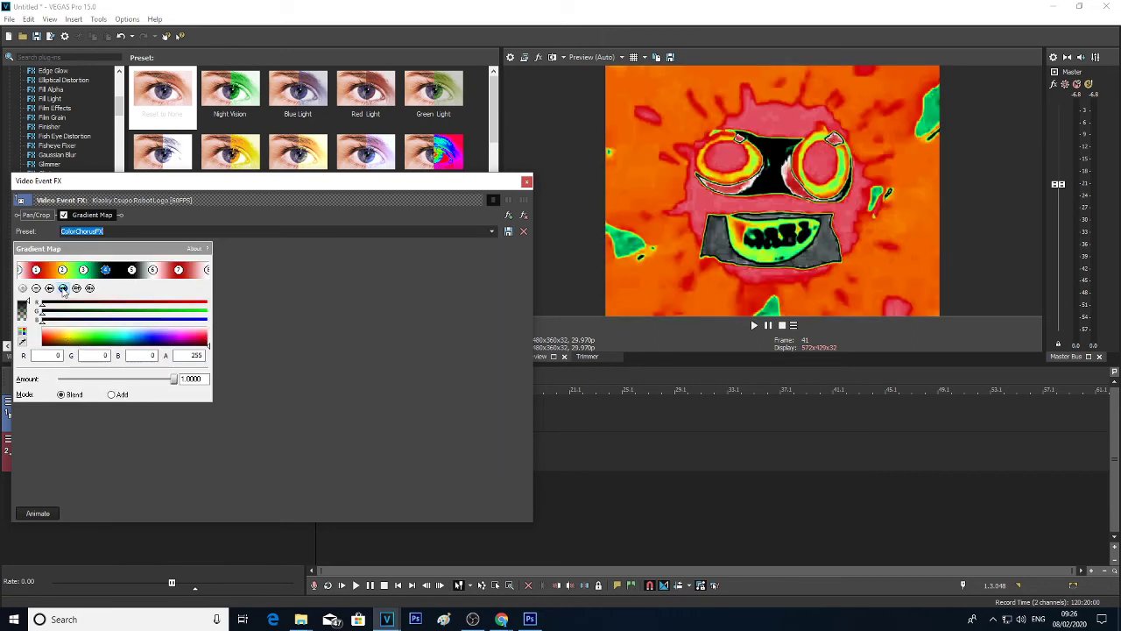
pyautogui.click(63, 290)
pyautogui.click(63, 290)
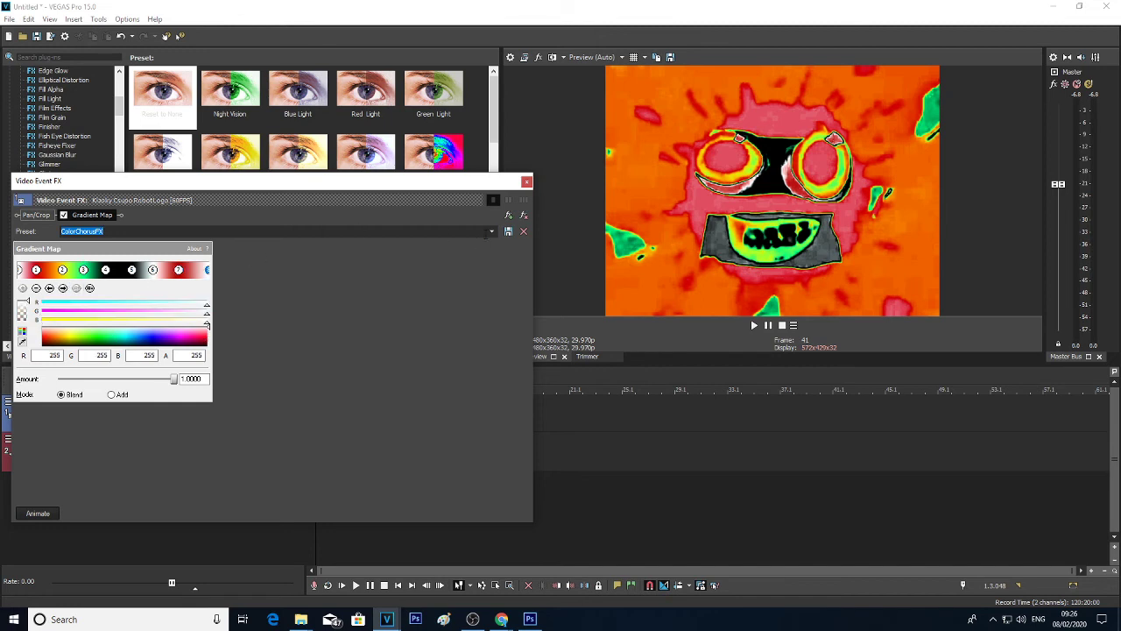
pyautogui.click(492, 232)
# Step: Apply Color major 1 (Arkin's Effects 8), then Crazy Diamond by GTOTORPD
pyautogui.click(417, 348)
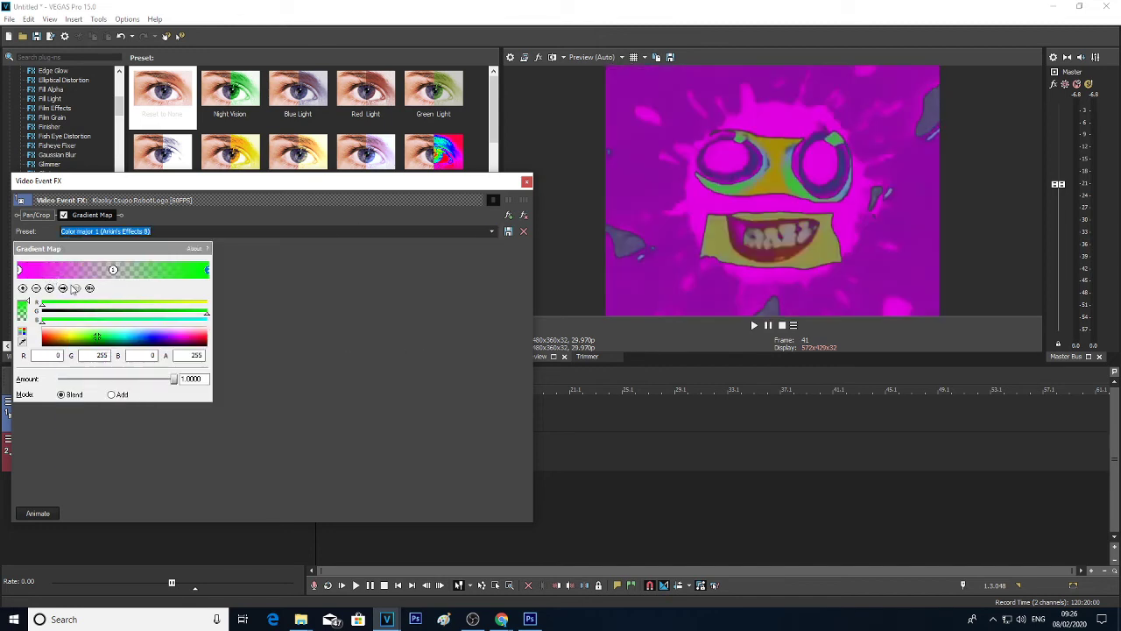
pyautogui.click(50, 289)
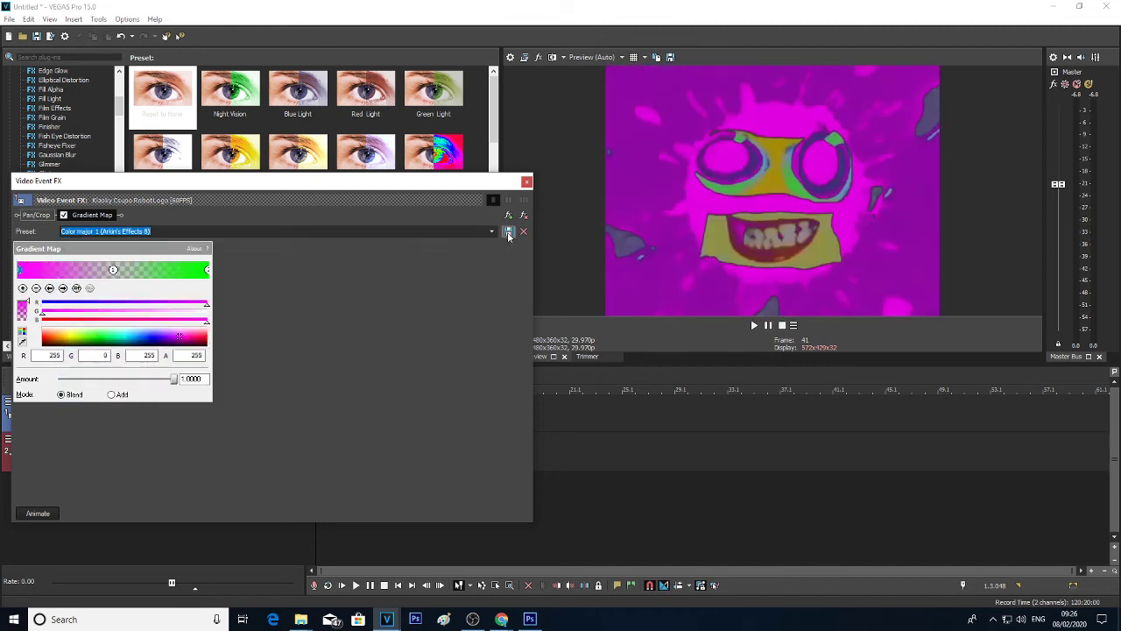
pyautogui.click(491, 231)
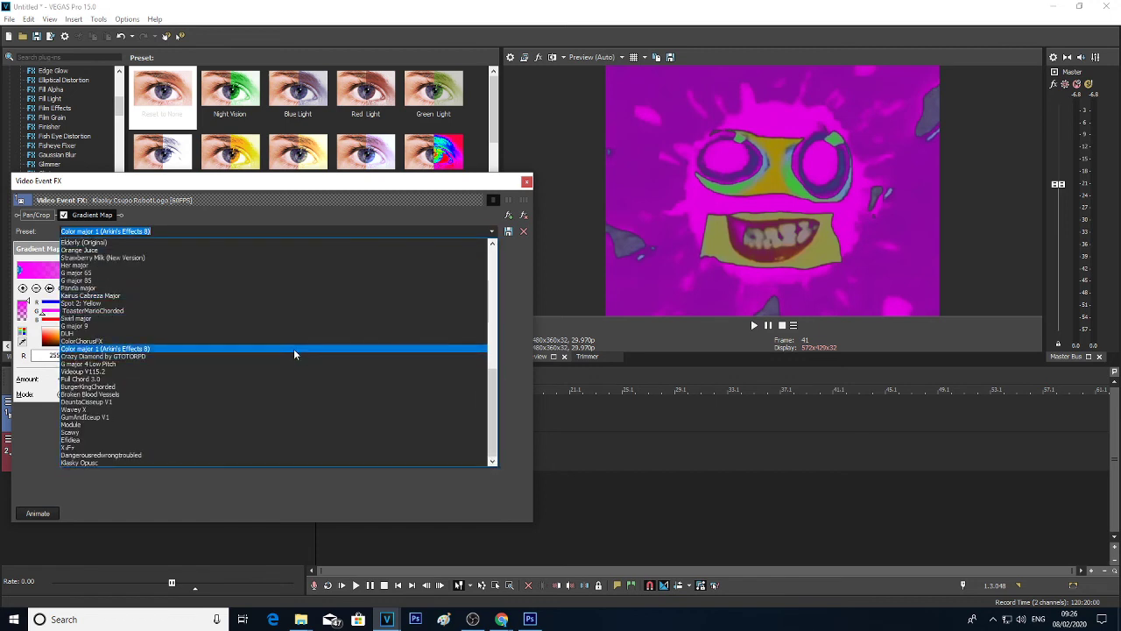
pyautogui.click(289, 357)
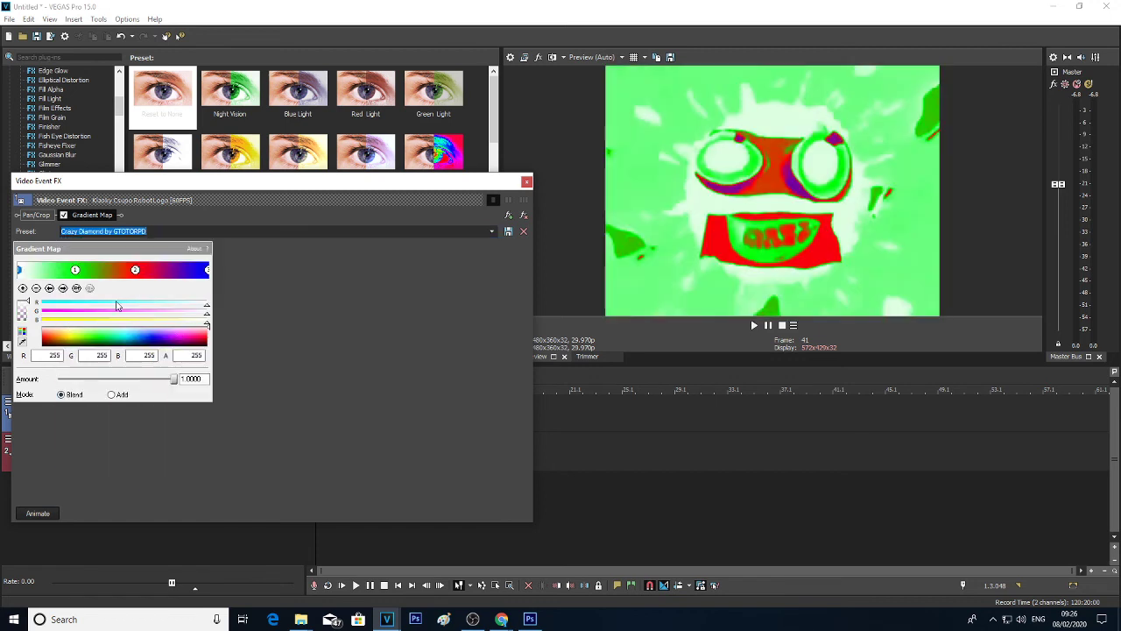
pyautogui.click(50, 290)
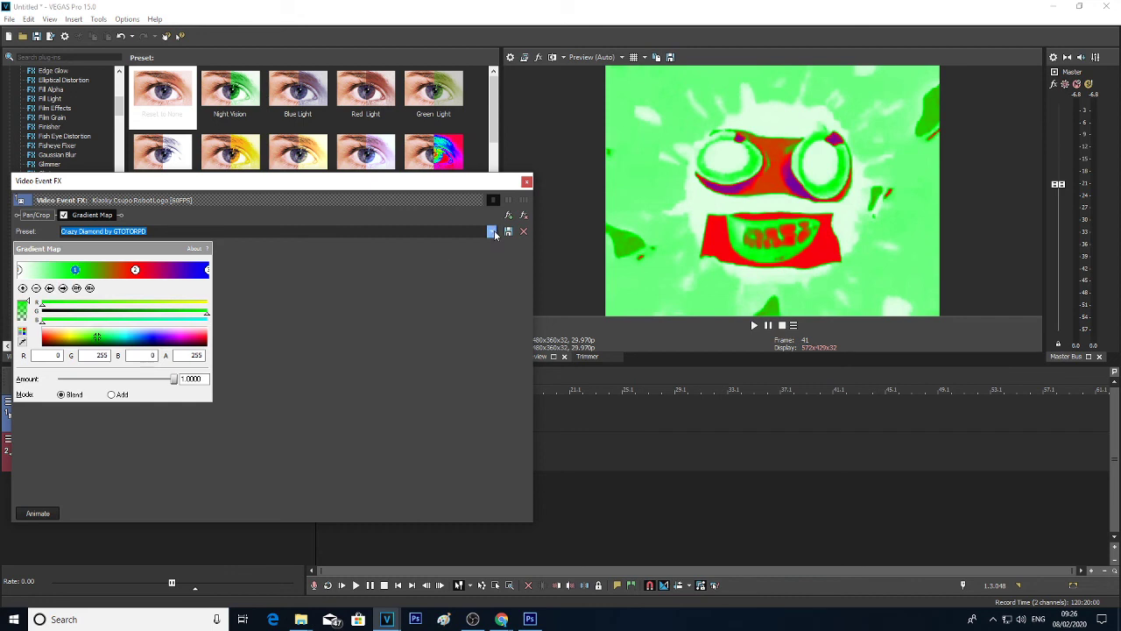
# Step: Apply the G major 4 Low Pitch preset, then the Videoup V115.2 preset
pyautogui.click(492, 232)
pyautogui.click(344, 362)
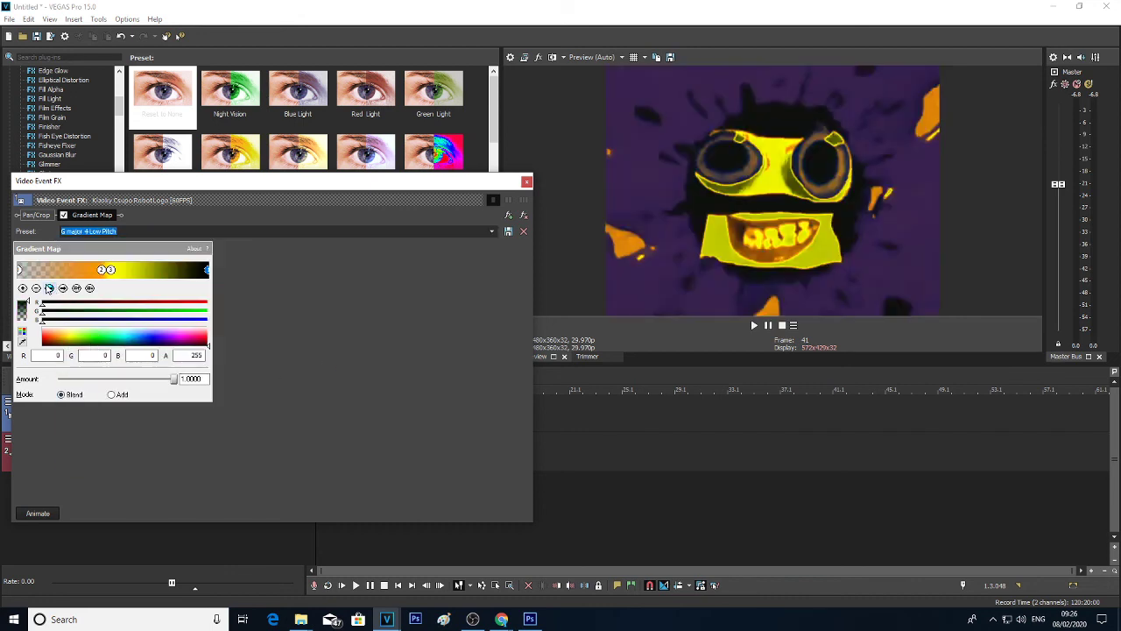
pyautogui.click(50, 289)
pyautogui.click(50, 289)
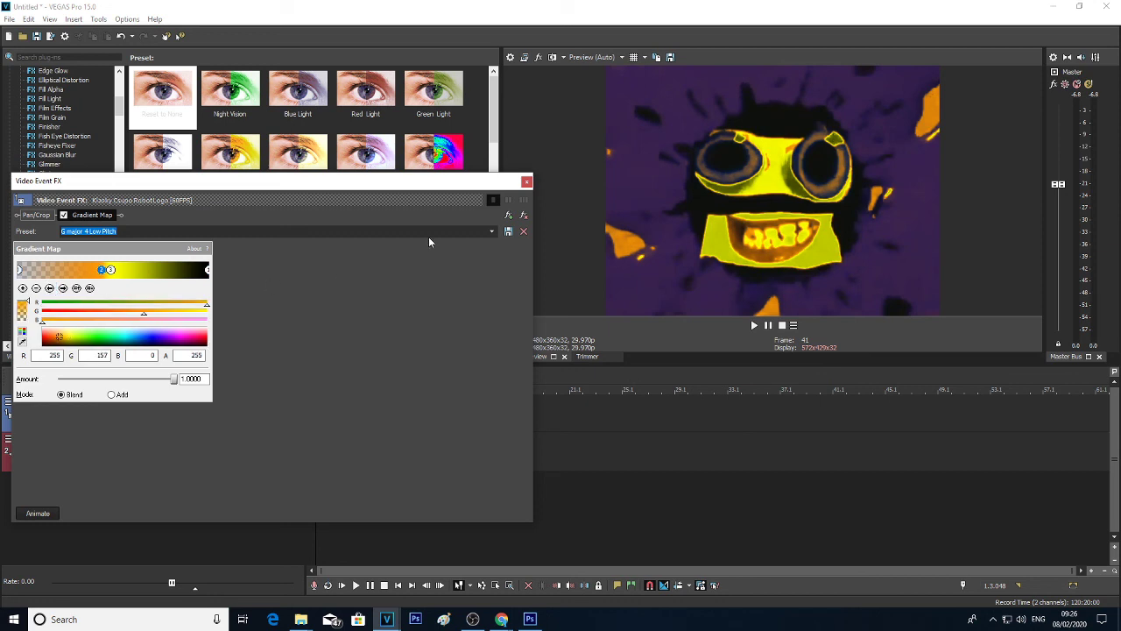
pyautogui.click(491, 231)
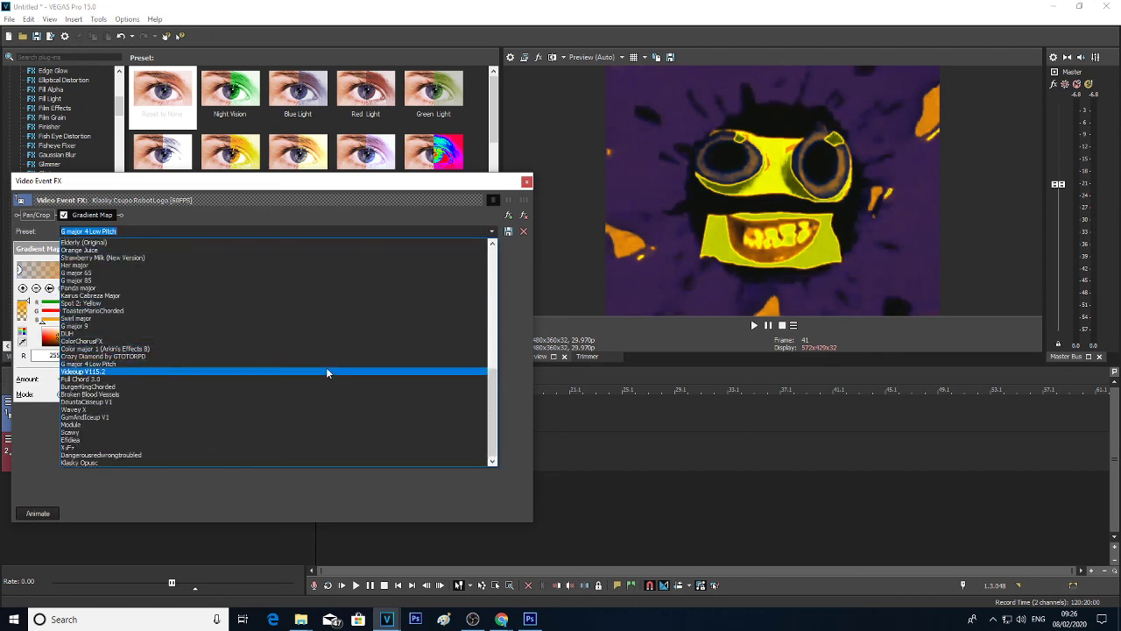
pyautogui.click(326, 367)
# Step: Apply the Full Chord 3.0 preset and bring OBS Studio to the front
pyautogui.click(50, 289)
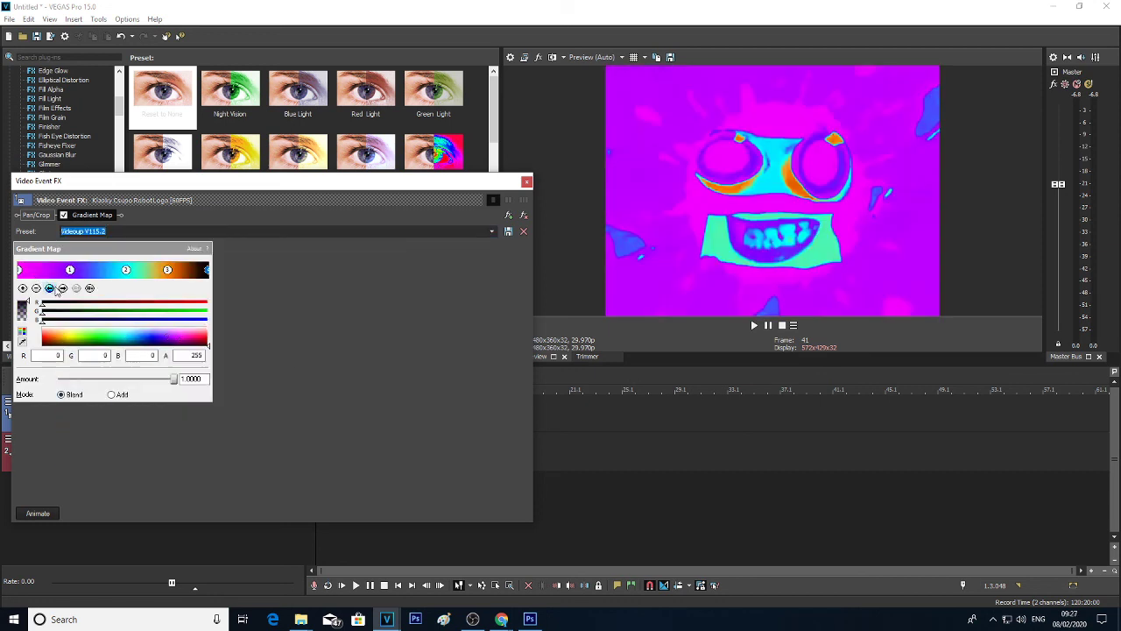
pyautogui.click(492, 231)
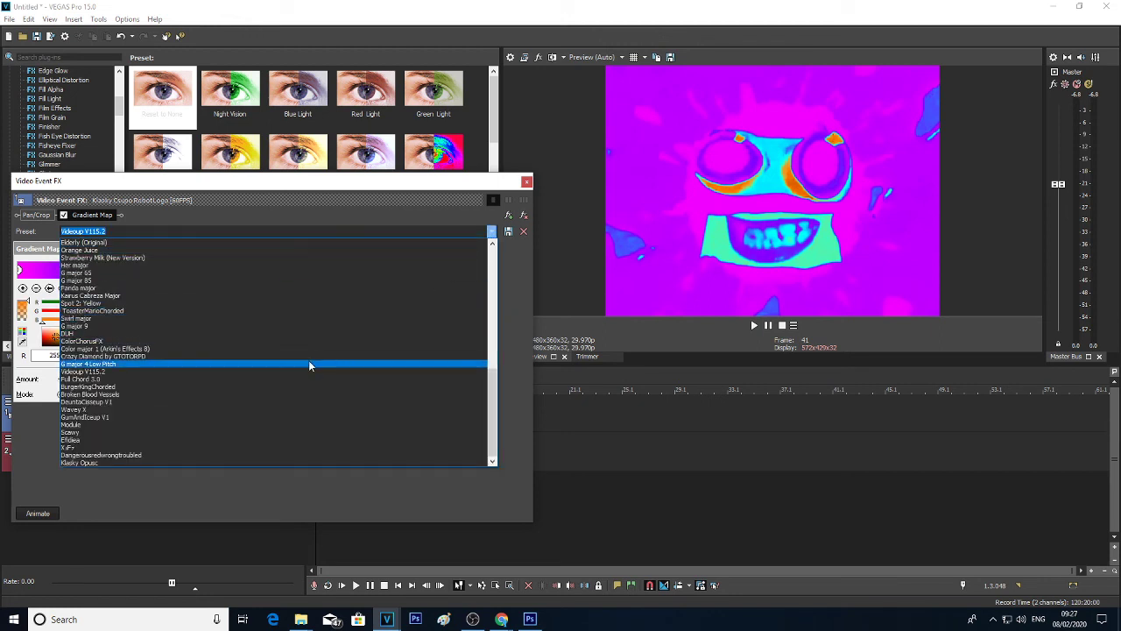
pyautogui.click(309, 379)
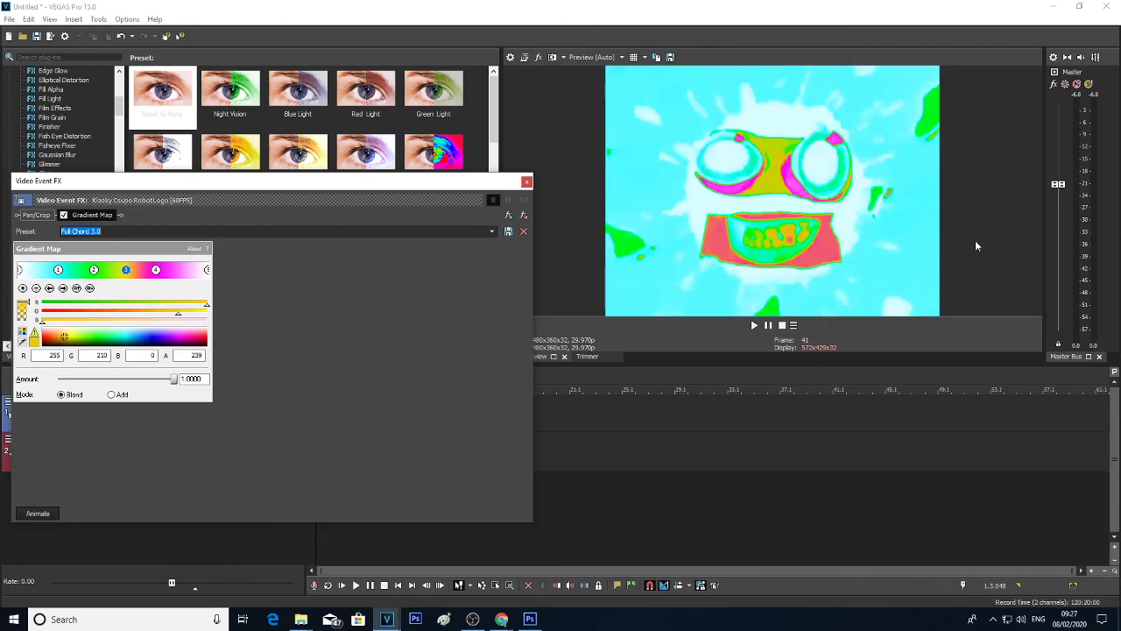
pyautogui.click(473, 618)
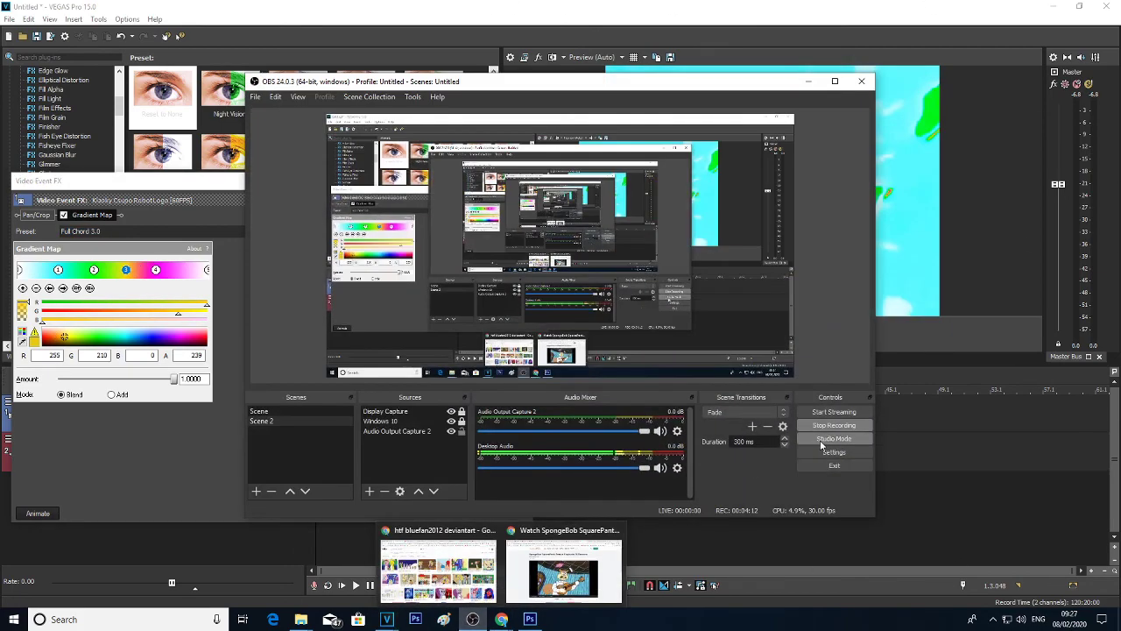